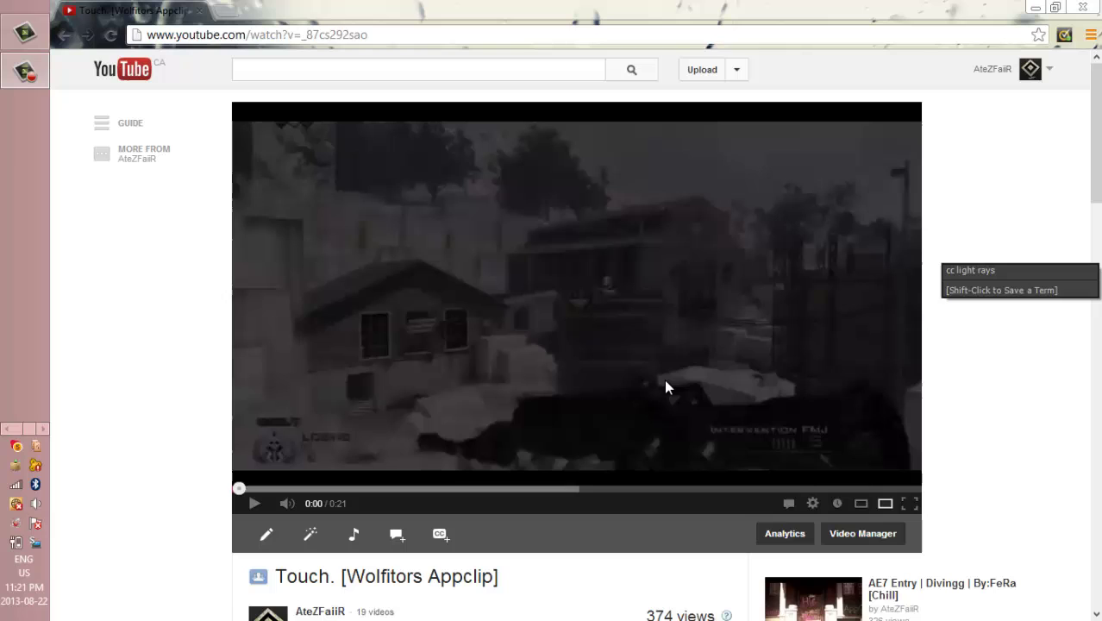
Step: Play the 'Touch. [Wolfitors Appclip]' video, then scrub it back to pause at 0:04
{"action": "left_click", "coordinate": [493, 374]}
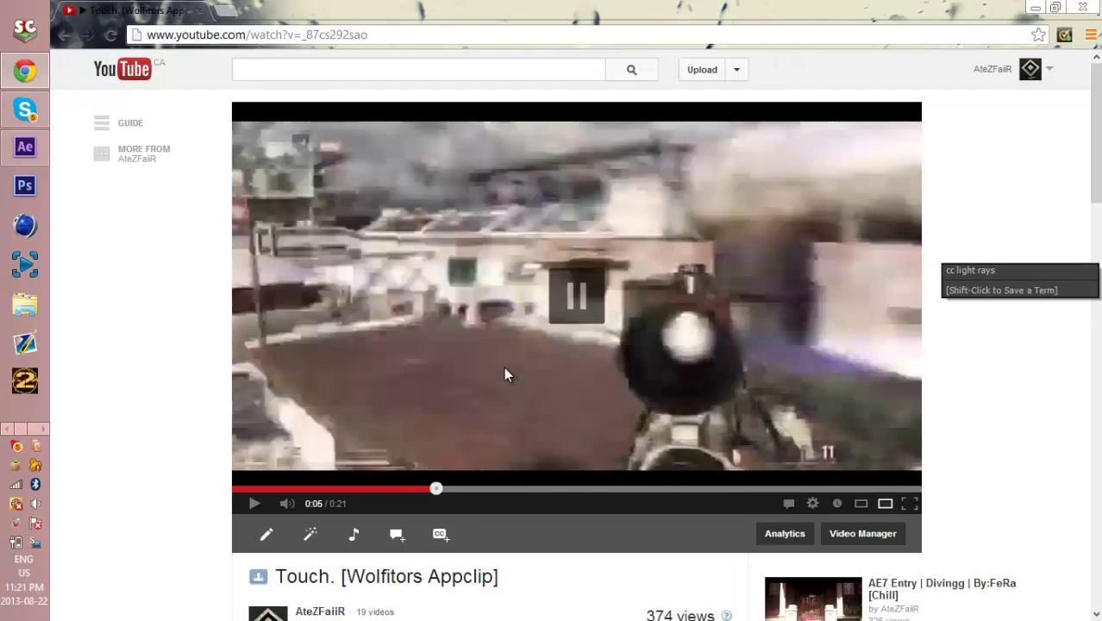
{"action": "mouse_move", "coordinate": [358, 489]}
{"action": "left_mouse_down"}
{"action": "mouse_move", "coordinate": [383, 492]}
{"action": "mouse_move", "coordinate": [344, 488]}
{"action": "left_mouse_up"}
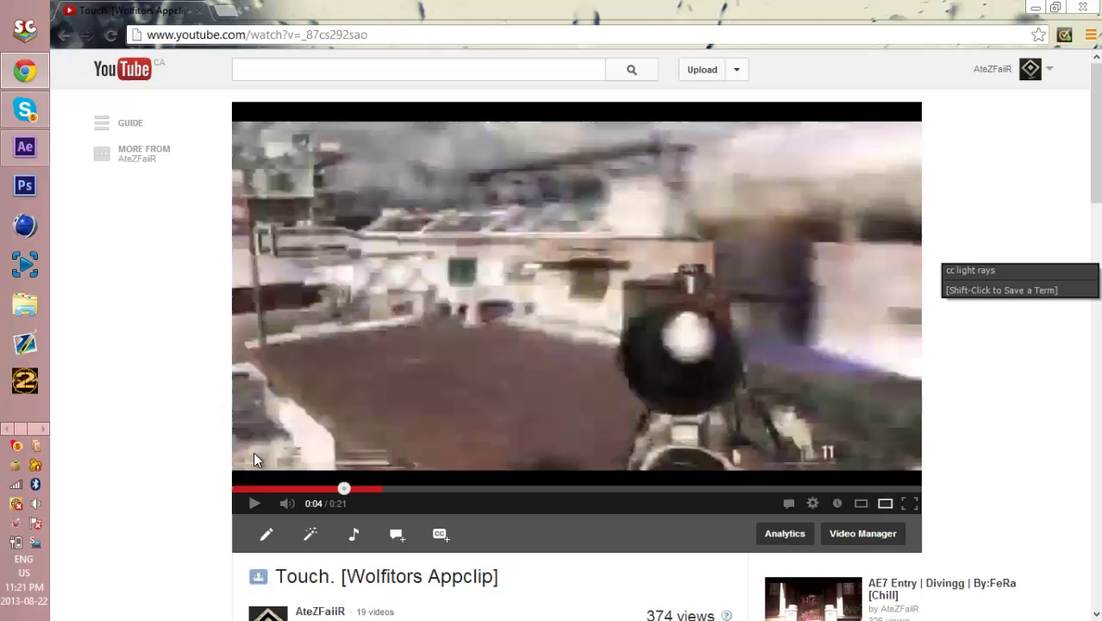
Step: Switch to After Effects, return to 0;00;00;00 and select the tutorial effect clip layer
{"action": "left_click", "coordinate": [25, 147]}
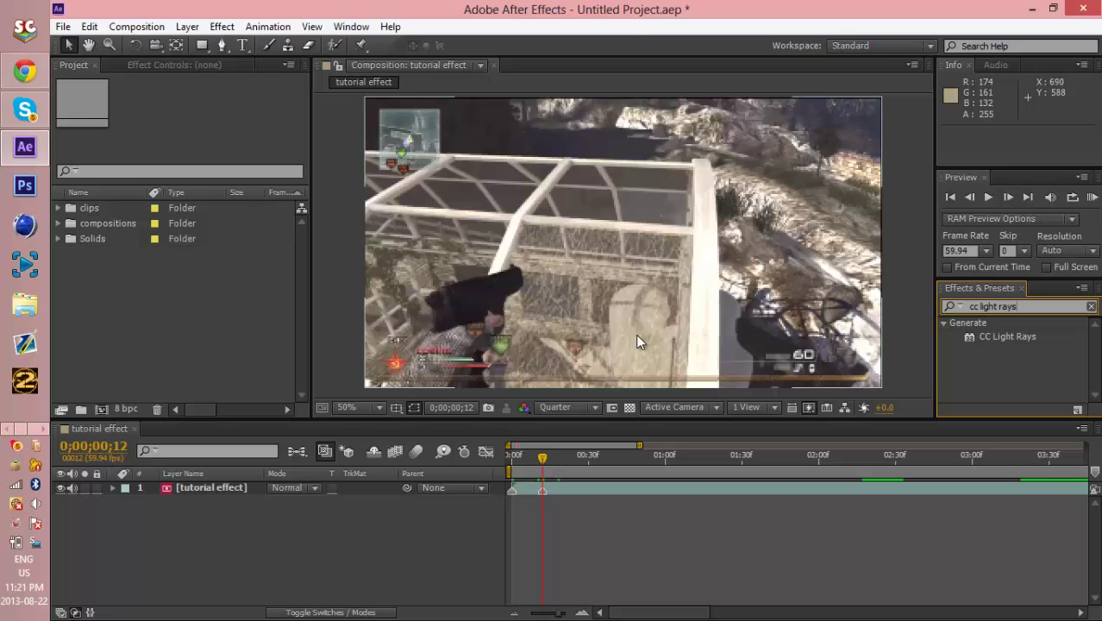
{"action": "left_click_drag", "start_coordinate": [542, 457], "coordinate": [488, 457]}
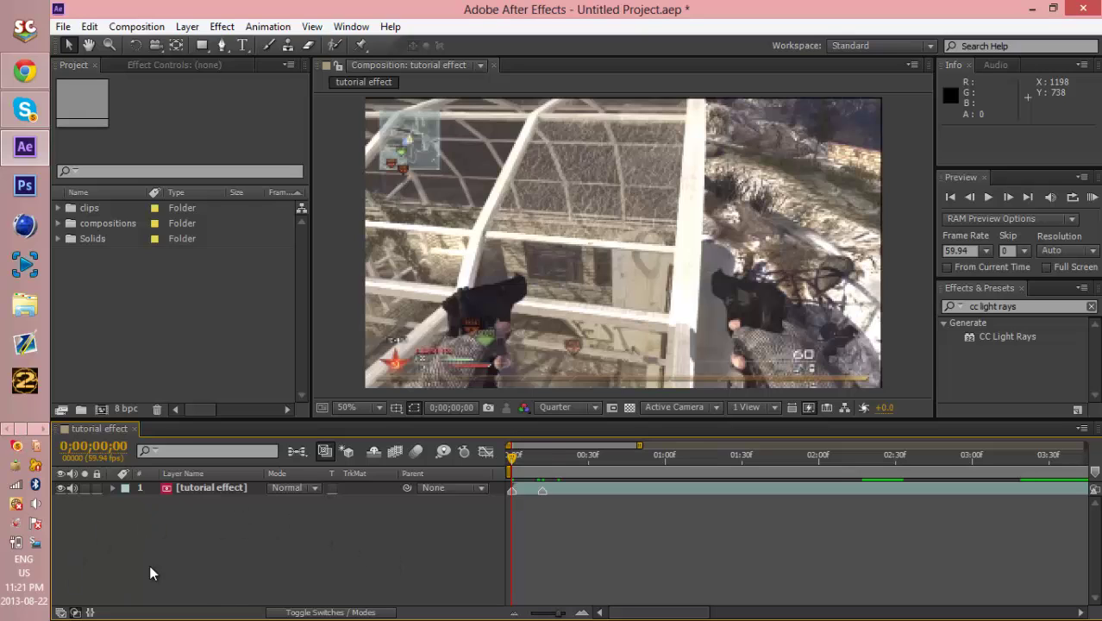
{"action": "left_click", "coordinate": [204, 487]}
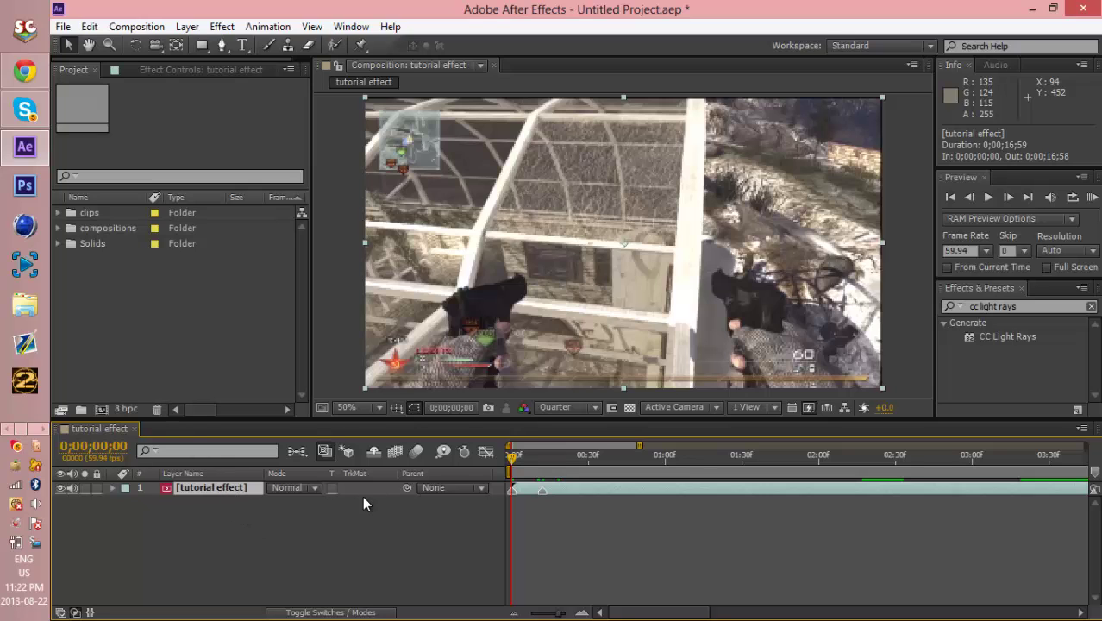
Step: Create 'Adjustment Layer 2' above the clip and move the playhead to 0;00;00;12
{"action": "right_click", "coordinate": [375, 517]}
{"action": "mouse_move", "coordinate": [429, 352]}
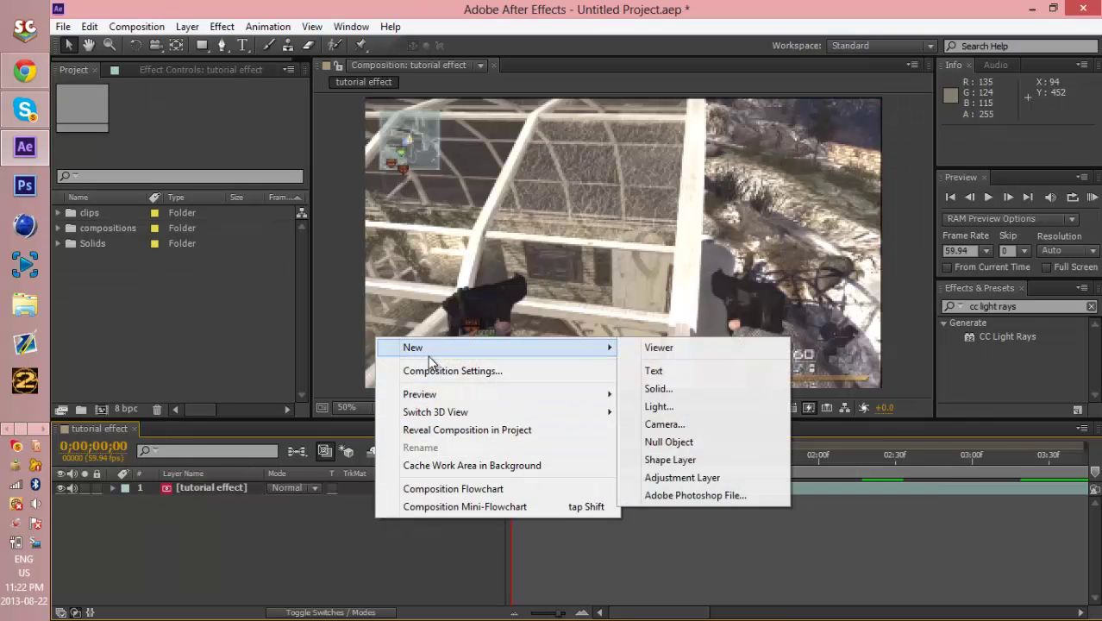
{"action": "left_click", "coordinate": [681, 477]}
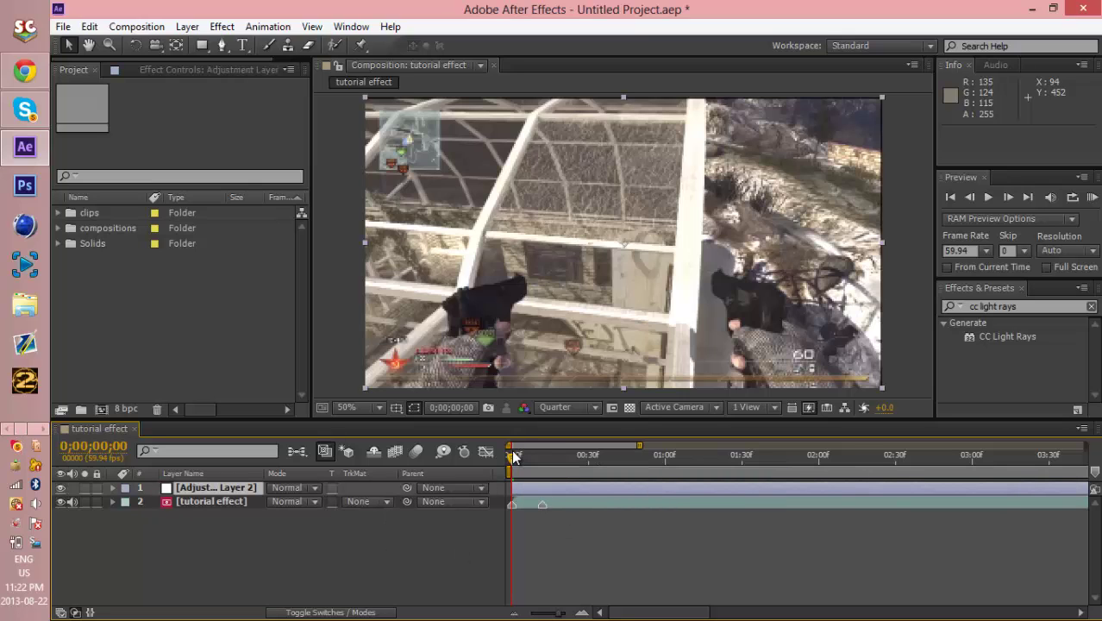
{"action": "left_click_drag", "start_coordinate": [514, 457], "coordinate": [543, 455]}
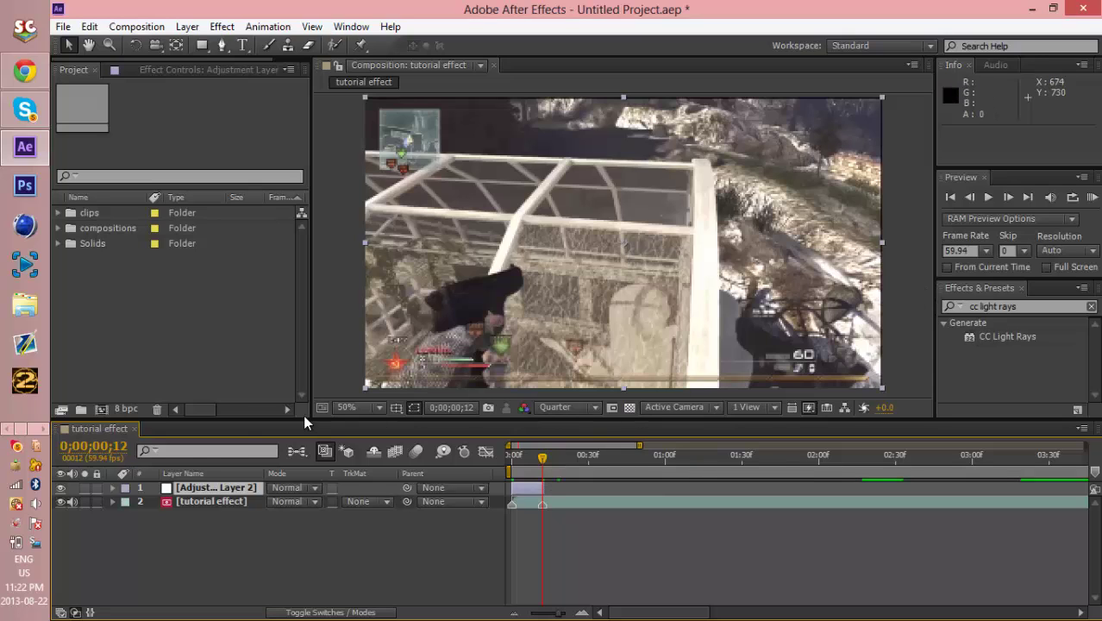
Step: Draw a closed nine-point Pen mask around the gun hand, then return to frame 0
{"action": "left_click", "coordinate": [221, 45]}
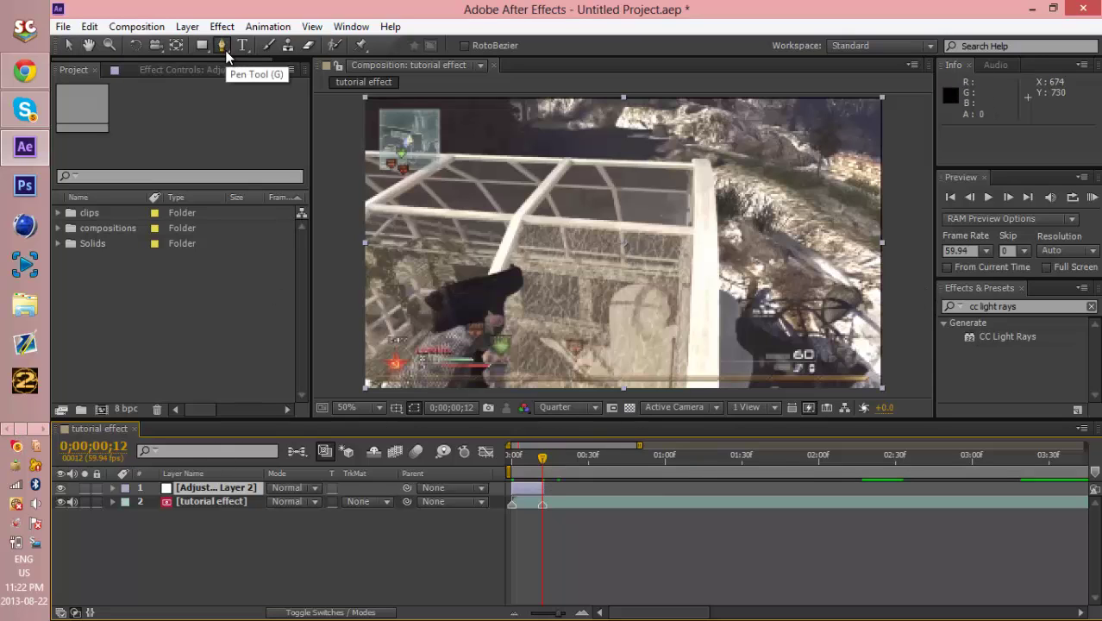
{"action": "left_click", "coordinate": [500, 379]}
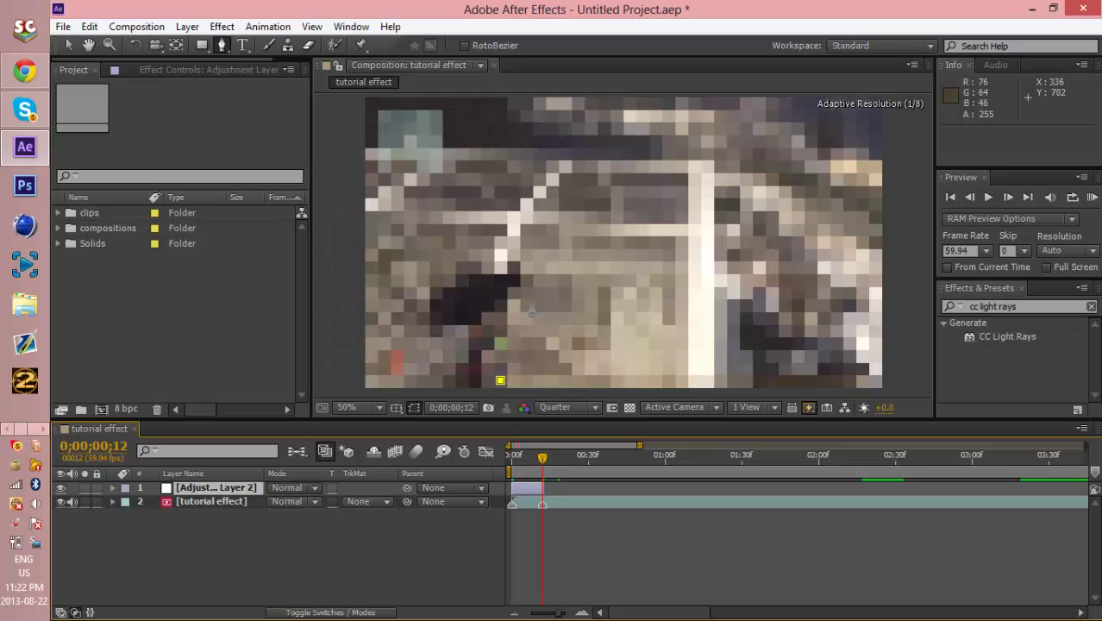
{"action": "left_click", "coordinate": [541, 283]}
{"action": "left_click", "coordinate": [530, 239]}
{"action": "left_click", "coordinate": [434, 274]}
{"action": "left_click", "coordinate": [417, 300]}
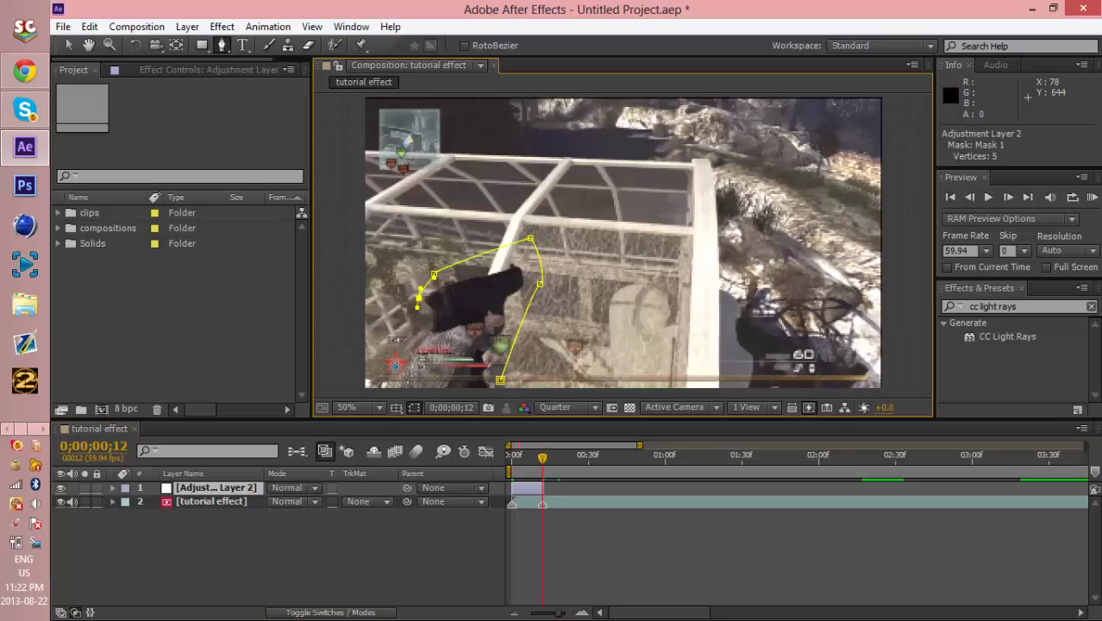
{"action": "left_click", "coordinate": [395, 361]}
{"action": "left_click", "coordinate": [398, 373]}
{"action": "left_click", "coordinate": [412, 388]}
{"action": "left_click", "coordinate": [482, 389]}
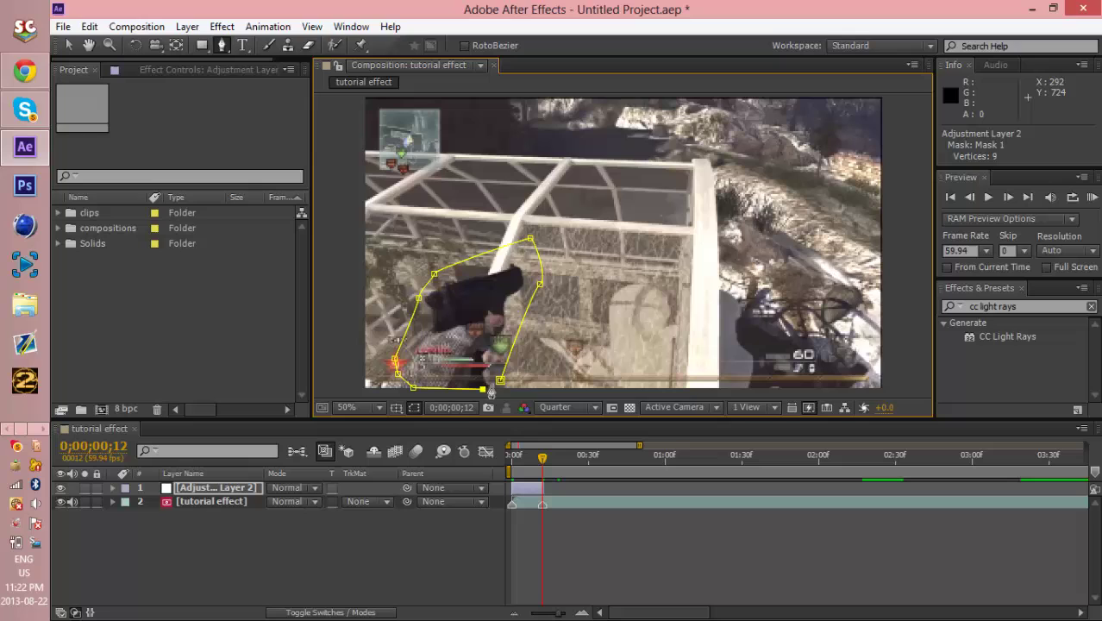
{"action": "left_click", "coordinate": [501, 379]}
{"action": "left_click_drag", "start_coordinate": [530, 467], "coordinate": [508, 467]}
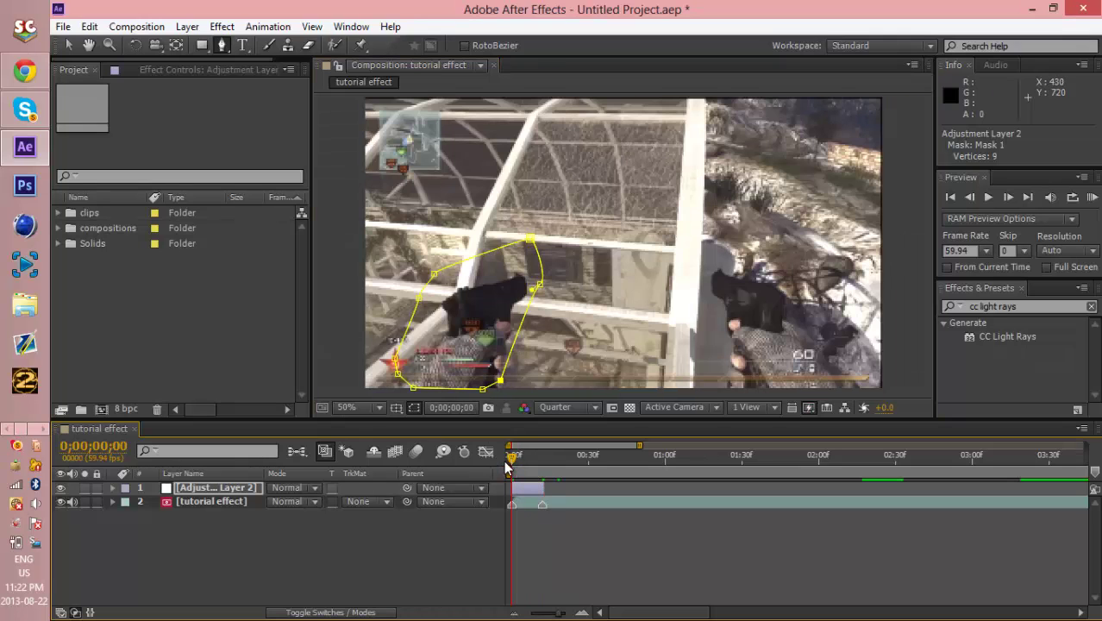
Step: Reveal Mask Path, set its first keyframe, and step forward five frames
{"action": "key", "text": "alt+shift+m"}
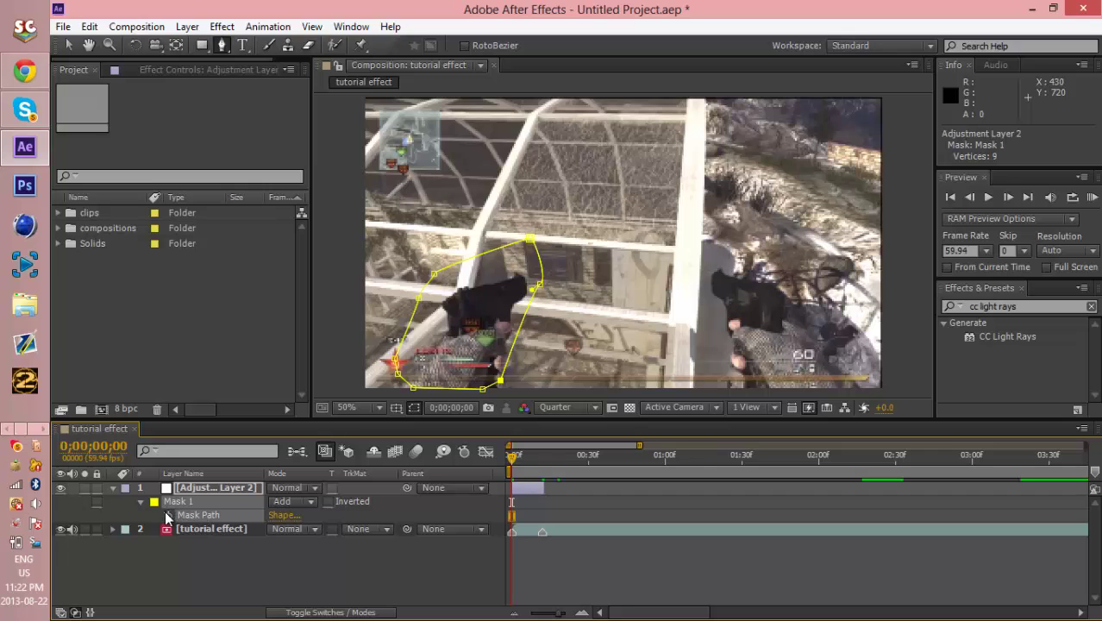
{"action": "left_click", "coordinate": [200, 515]}
{"action": "left_click", "coordinate": [1008, 198]}
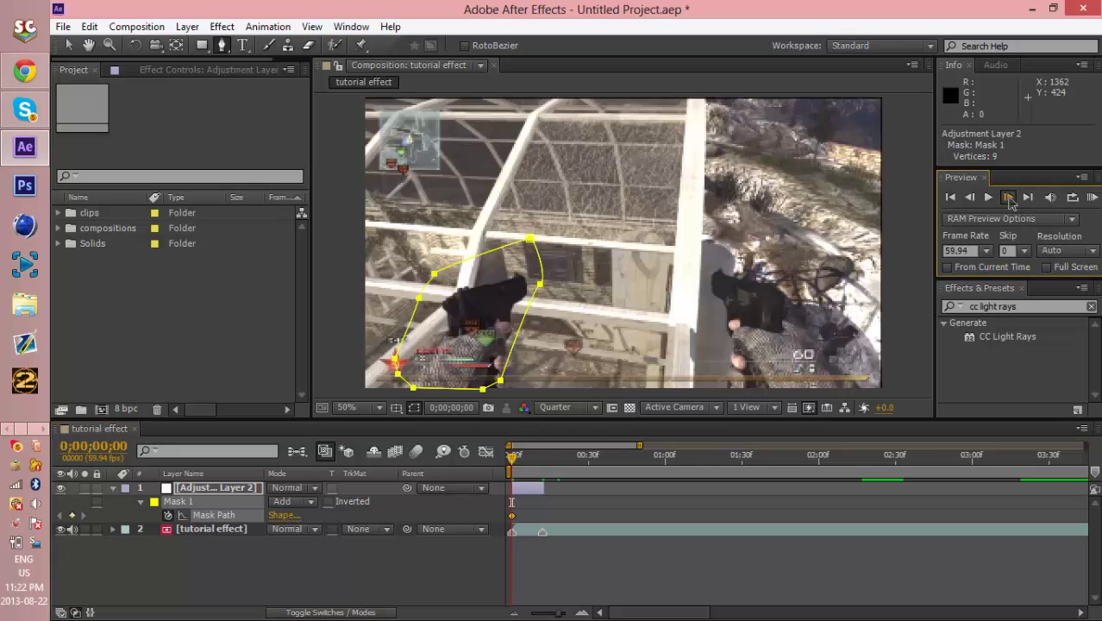
{"action": "left_click", "coordinate": [1008, 198]}
{"action": "left_click", "coordinate": [1009, 198]}
{"action": "left_click", "coordinate": [1009, 198]}
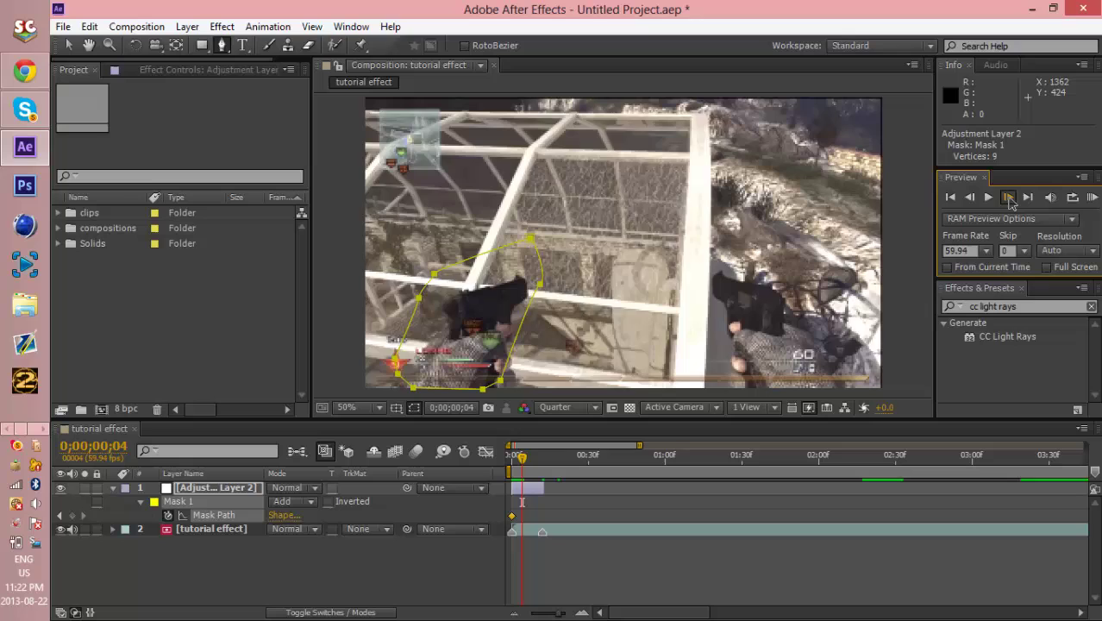
{"action": "left_click", "coordinate": [1008, 197]}
Step: With the Selection tool, drag Mask 1's top vertices down to refit the gun
{"action": "left_click", "coordinate": [546, 243]}
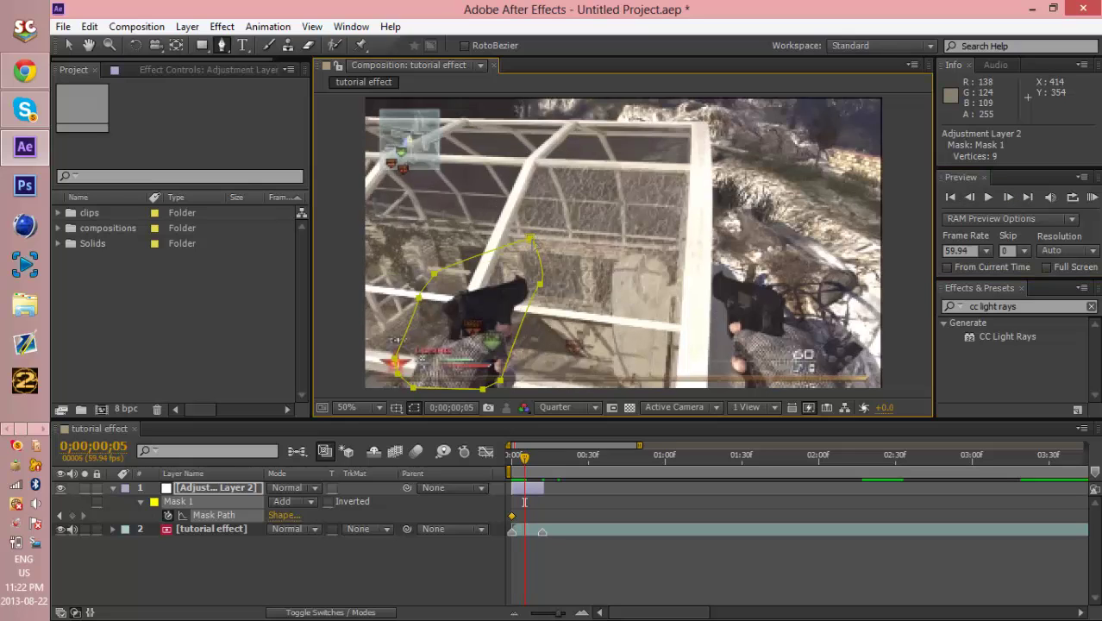
{"action": "key", "text": "v"}
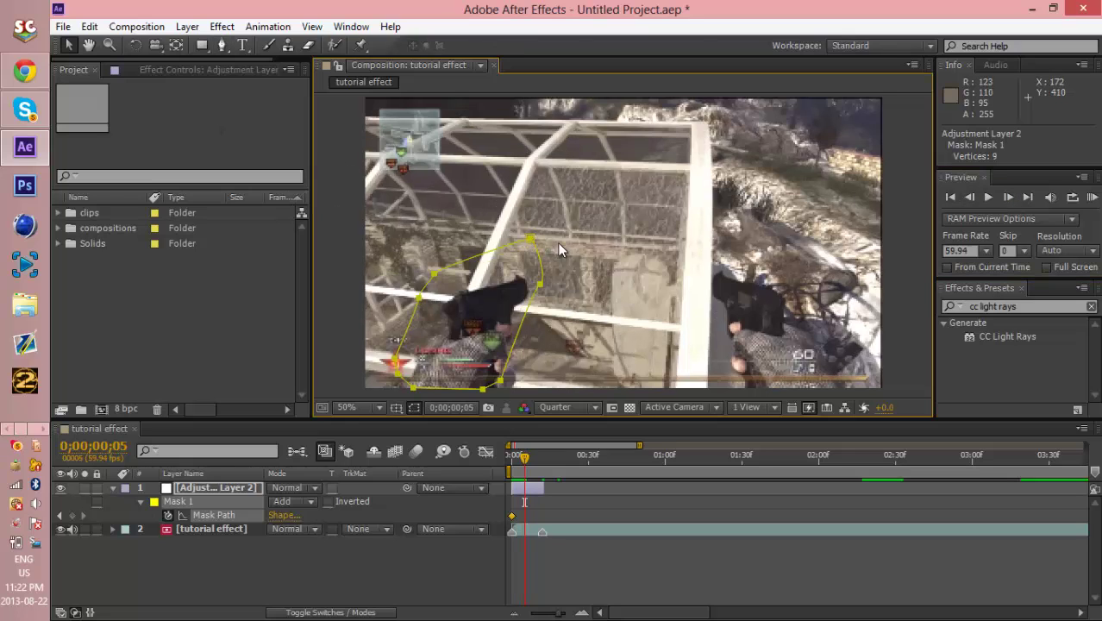
{"action": "left_click", "coordinate": [552, 241]}
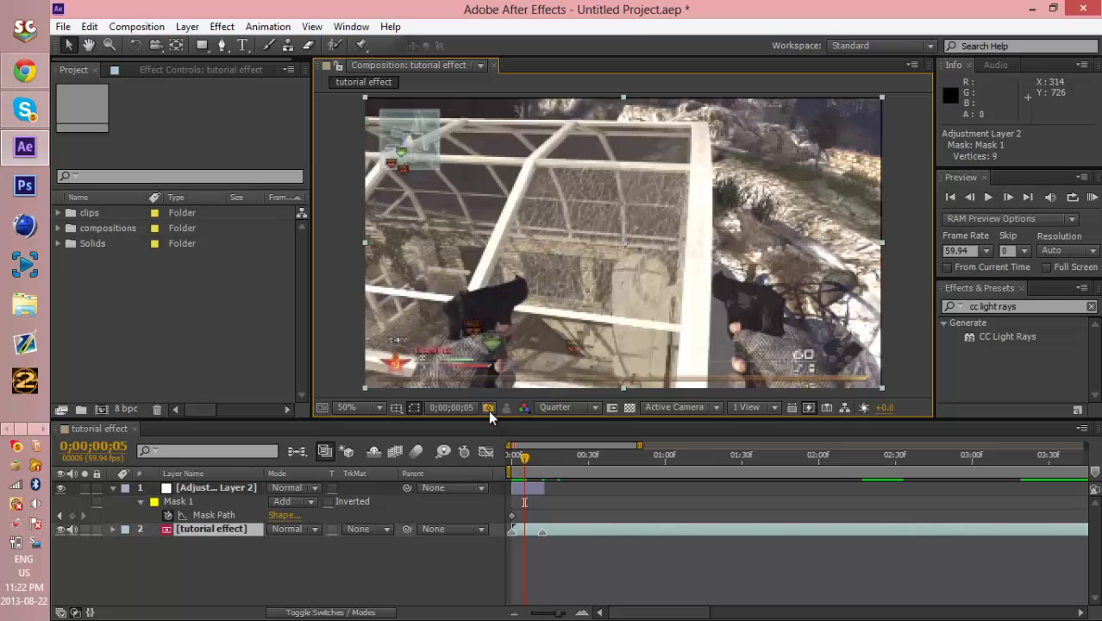
{"action": "left_click", "coordinate": [537, 489]}
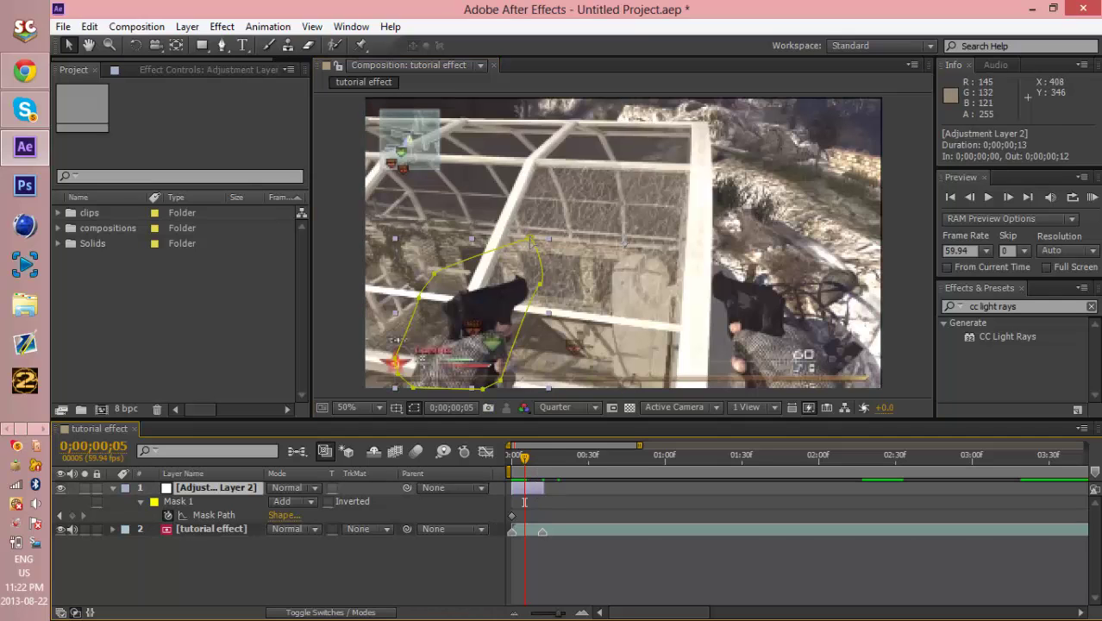
{"action": "left_click", "coordinate": [531, 246]}
{"action": "left_click_drag", "start_coordinate": [530, 239], "coordinate": [526, 264]}
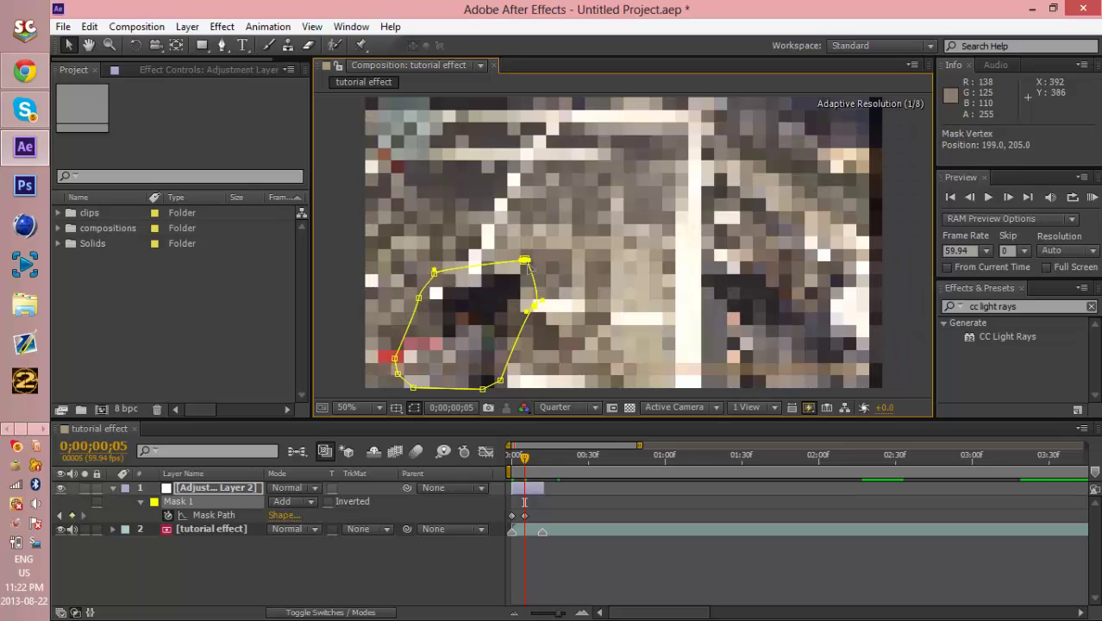
{"action": "left_click_drag", "start_coordinate": [434, 274], "coordinate": [425, 301]}
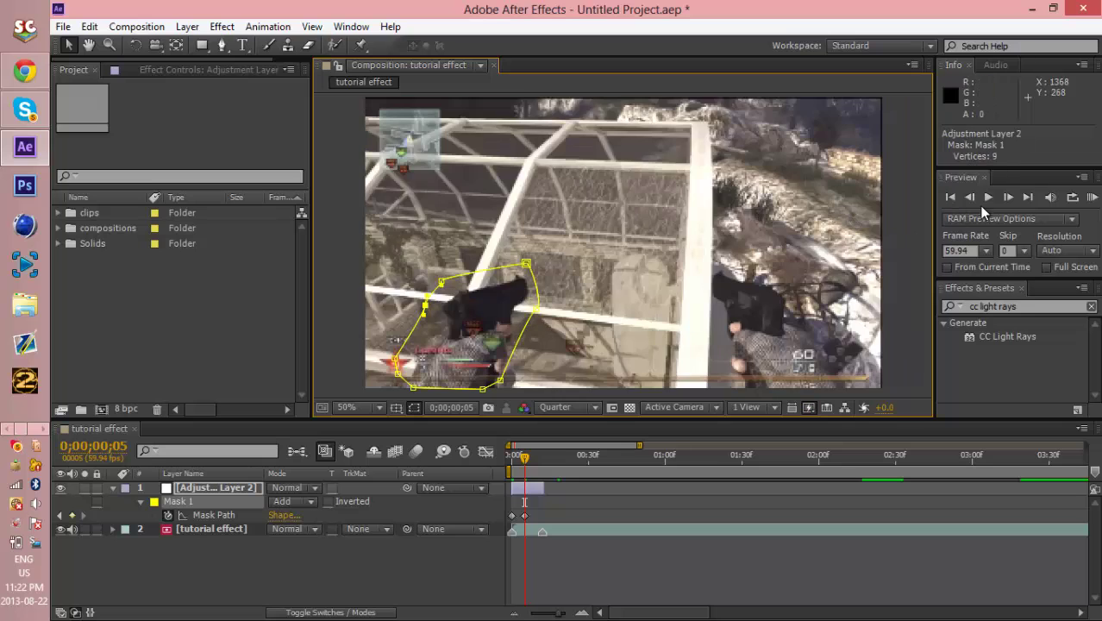
Step: Advance to frame 12 and move the mask's top-left vertex to track the gun
{"action": "left_click", "coordinate": [1007, 199]}
{"action": "left_click", "coordinate": [1008, 199]}
{"action": "left_click", "coordinate": [1007, 199]}
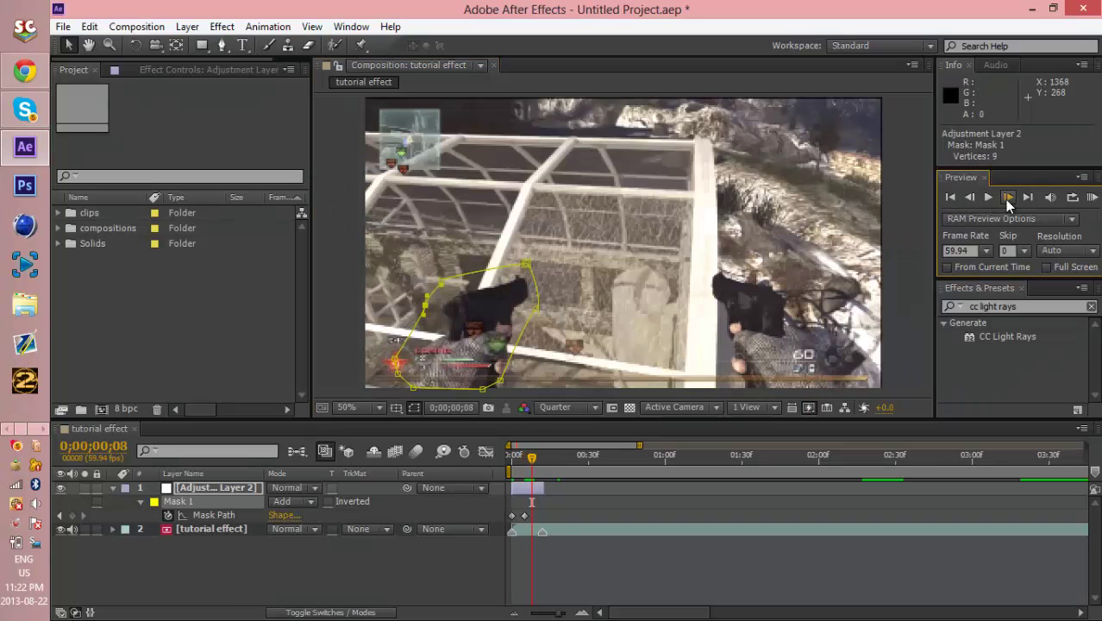
{"action": "left_click", "coordinate": [1007, 199]}
{"action": "left_click", "coordinate": [1008, 198]}
{"action": "left_click", "coordinate": [1007, 198]}
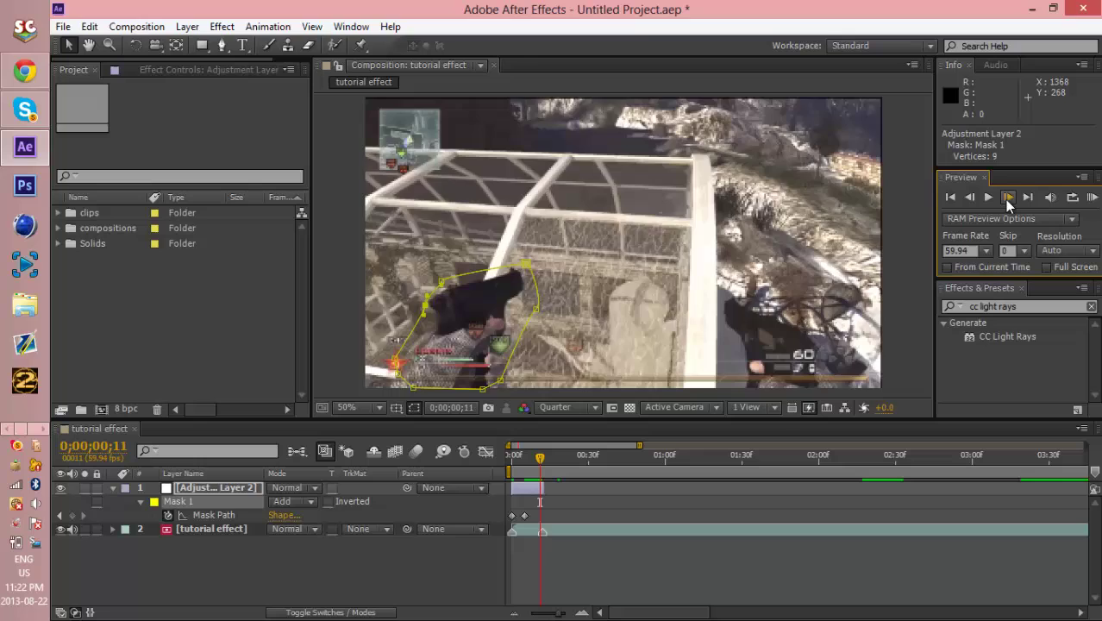
{"action": "left_click", "coordinate": [1007, 199]}
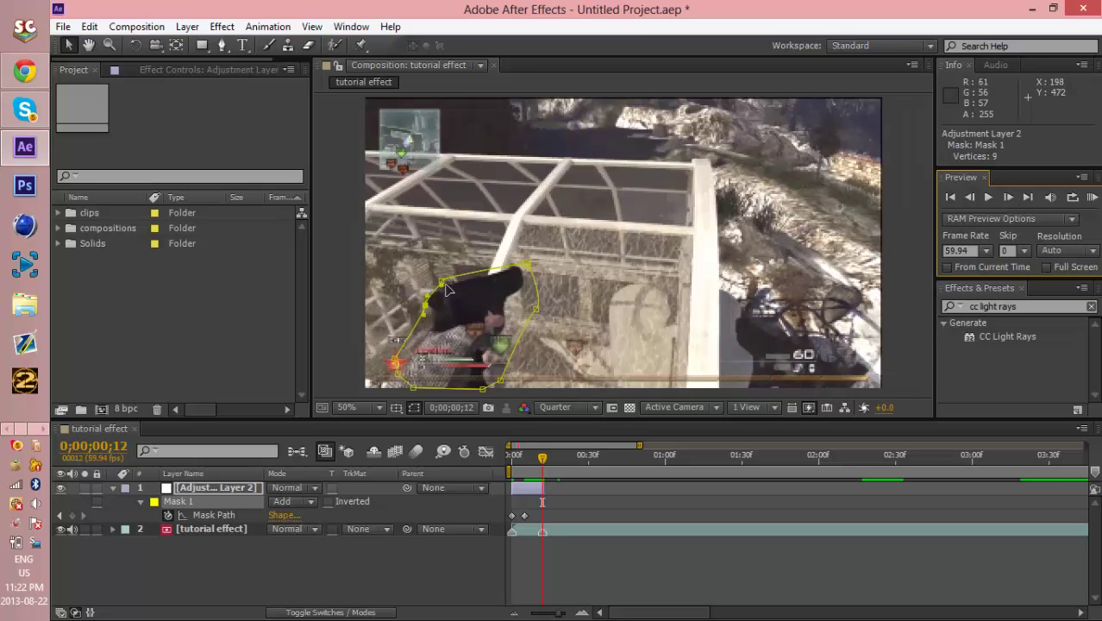
{"action": "left_click_drag", "start_coordinate": [445, 287], "coordinate": [438, 282]}
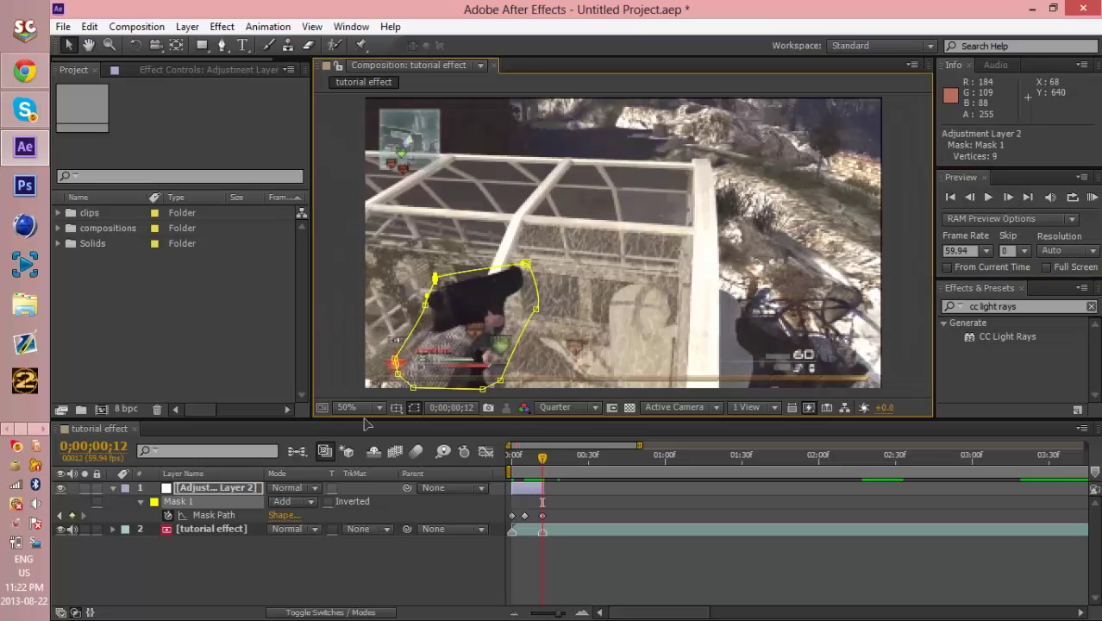
Step: At the first frame, pull the mask's top and upper-left vertices onto the gun, then check frame 12
{"action": "left_click_drag", "start_coordinate": [542, 458], "coordinate": [511, 458]}
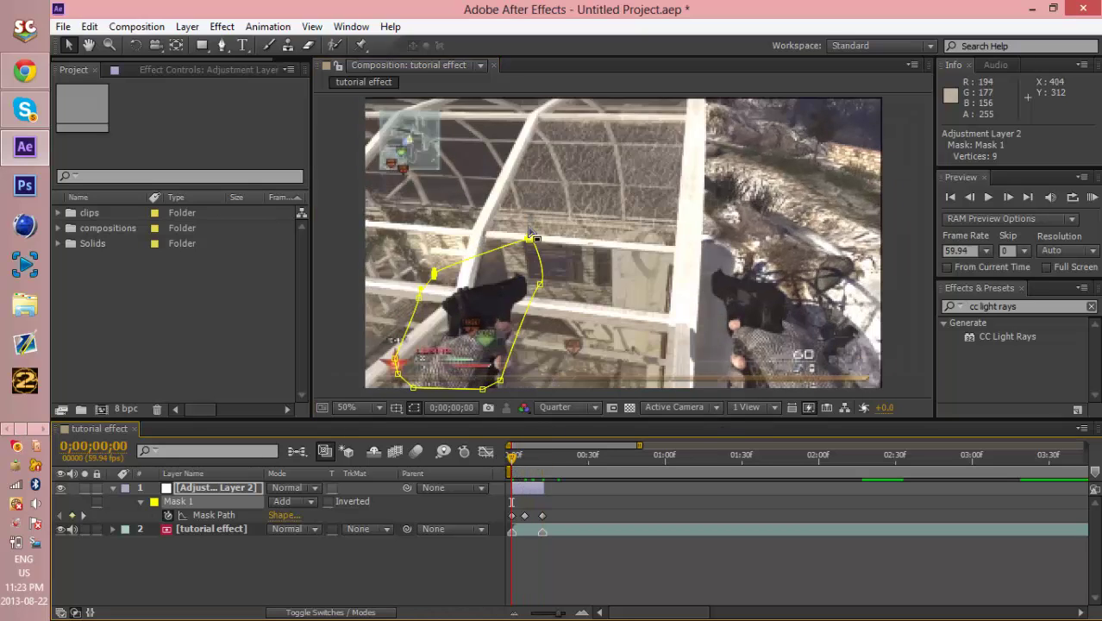
{"action": "left_click", "coordinate": [532, 259]}
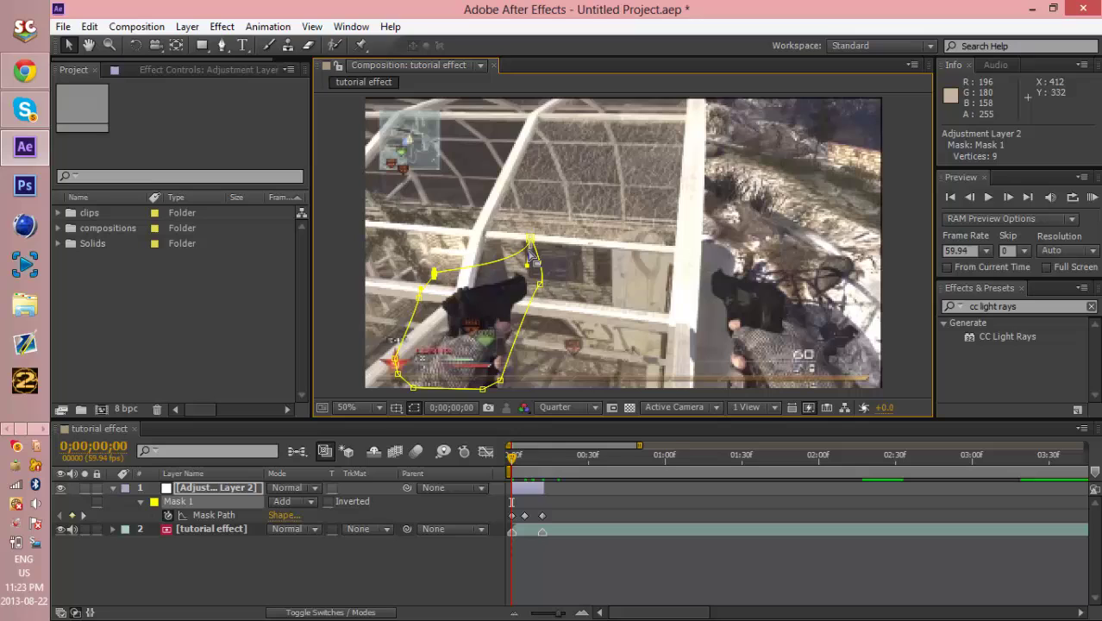
{"action": "left_click_drag", "start_coordinate": [529, 240], "coordinate": [525, 259]}
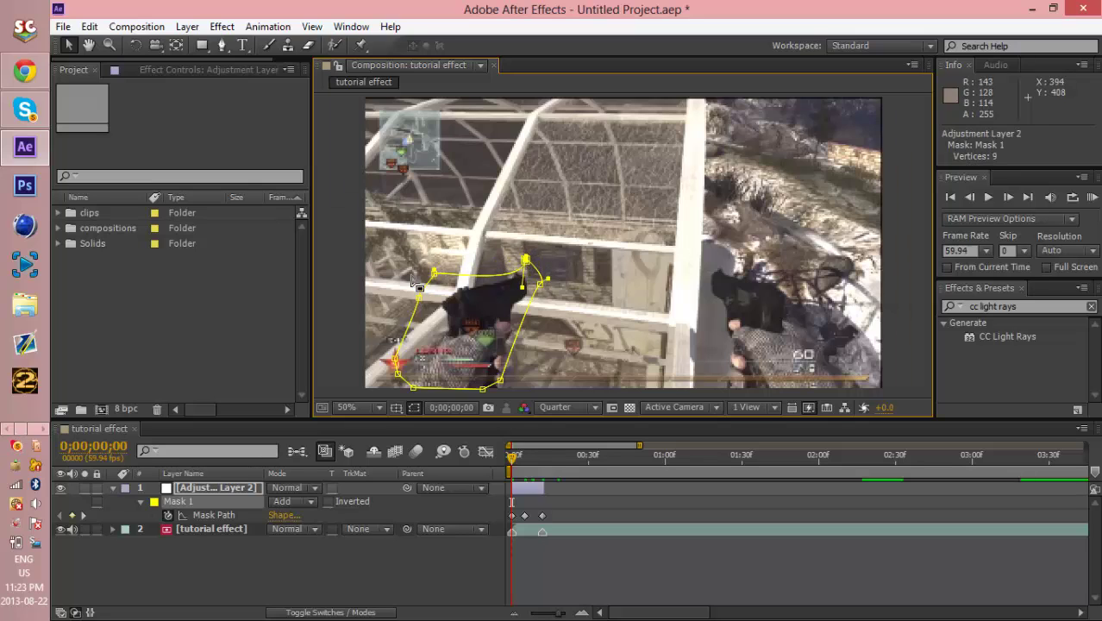
{"action": "left_click_drag", "start_coordinate": [433, 272], "coordinate": [441, 282]}
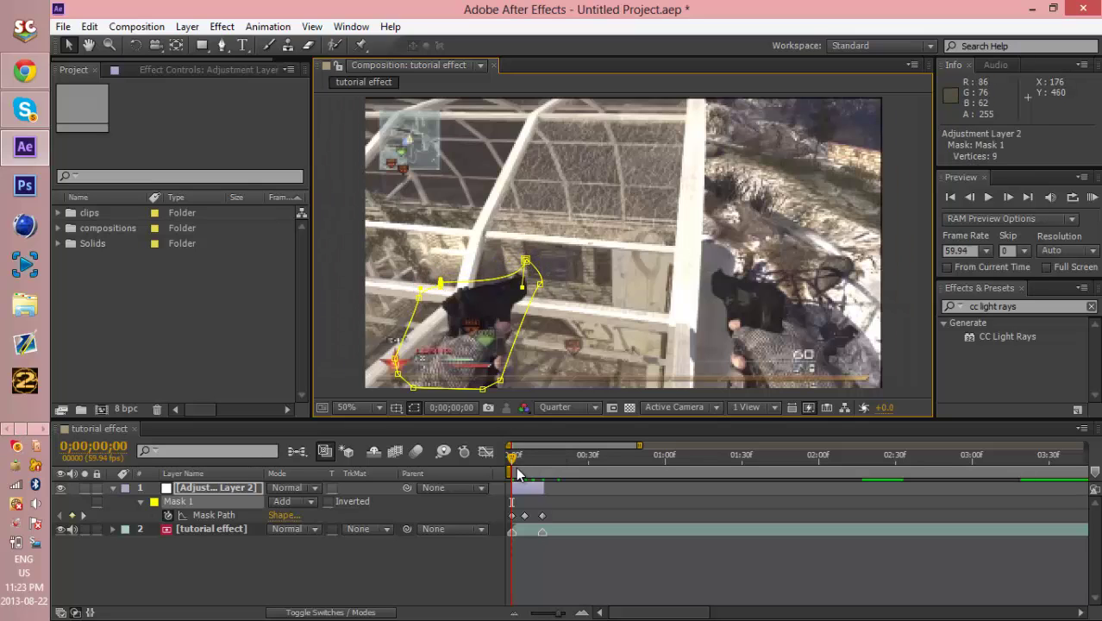
{"action": "mouse_move", "coordinate": [515, 460]}
{"action": "left_mouse_down"}
{"action": "mouse_move", "coordinate": [547, 463]}
{"action": "mouse_move", "coordinate": [496, 456]}
{"action": "left_mouse_up"}
Step: Apply CC Light Rays to Adjustment Layer 2 with Intensity 200 and Radius 100
{"action": "left_click_drag", "start_coordinate": [966, 338], "coordinate": [531, 490]}
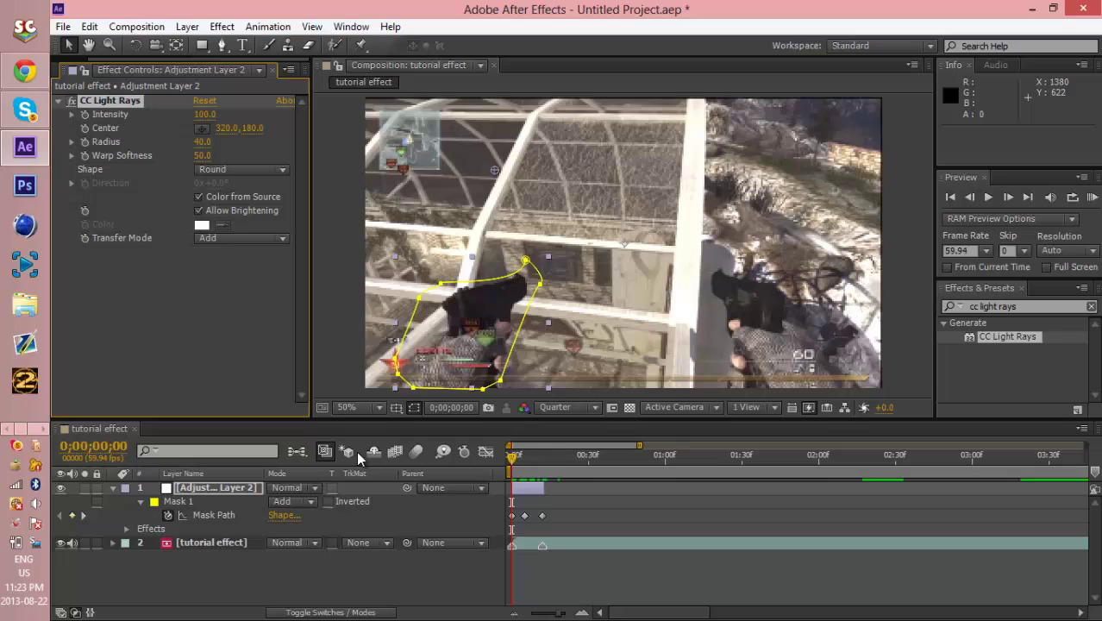
{"action": "left_click", "coordinate": [206, 114]}
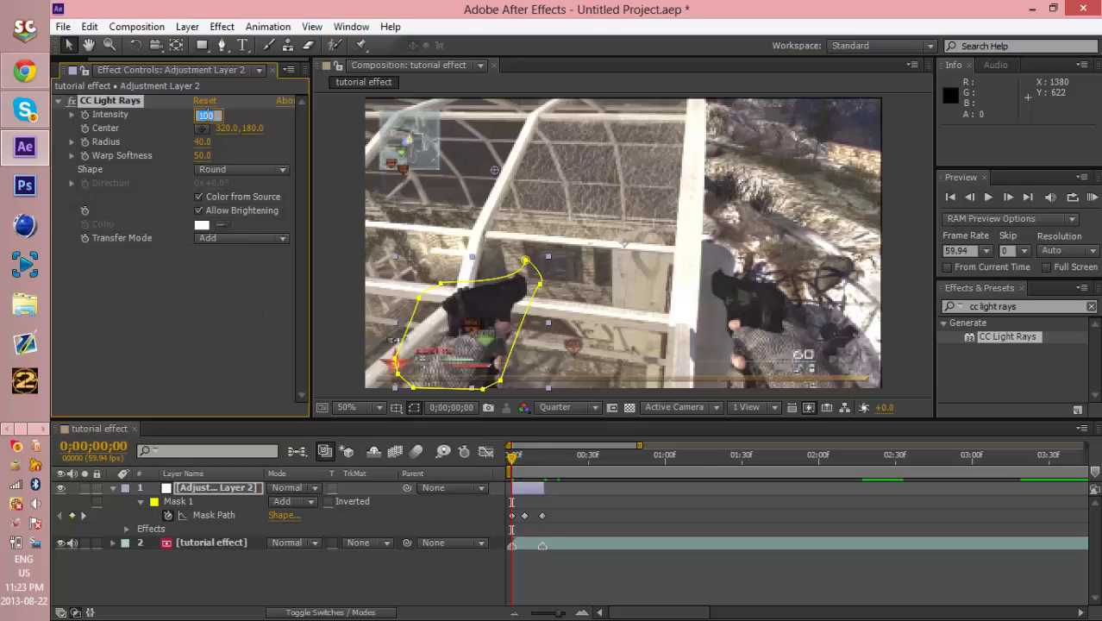
{"action": "type", "text": "2"}
{"action": "left_click", "coordinate": [204, 142]}
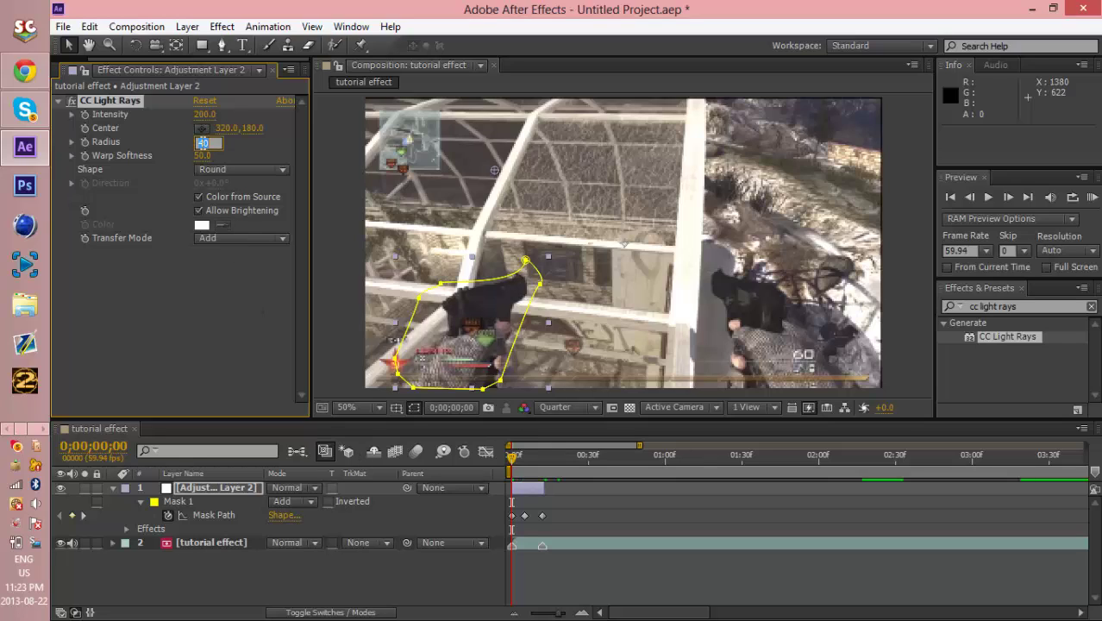
{"action": "type", "text": "100"}
{"action": "left_click", "coordinate": [221, 308]}
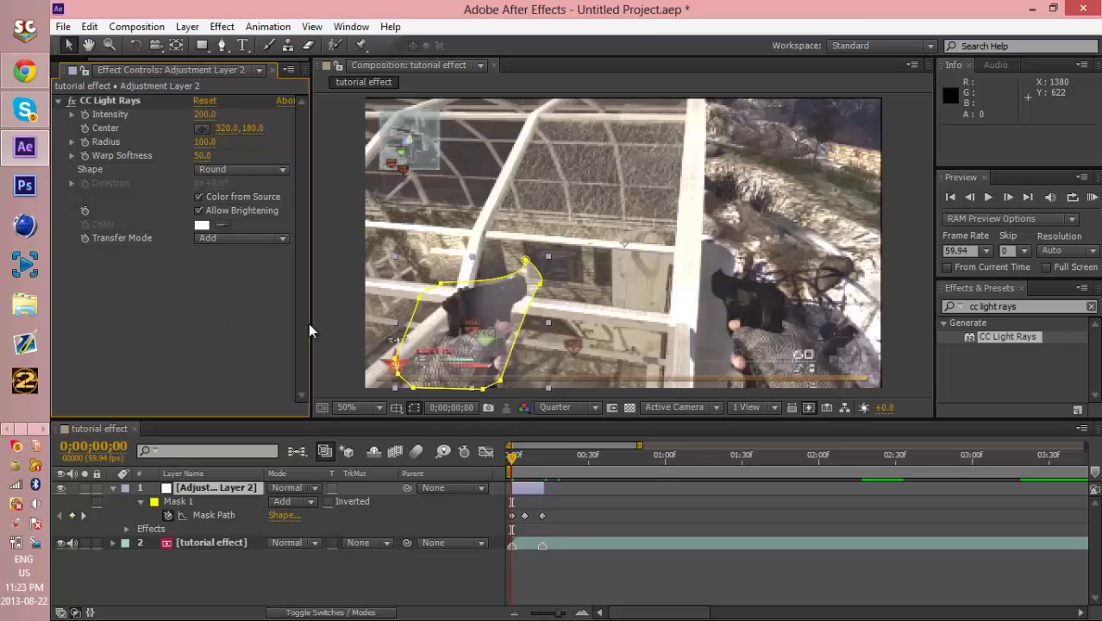
Step: Animate the rays' Center on the gun: 124,408 at frame 0, 526,408 at frame 12
{"action": "left_click", "coordinate": [84, 128]}
{"action": "left_click", "coordinate": [201, 129]}
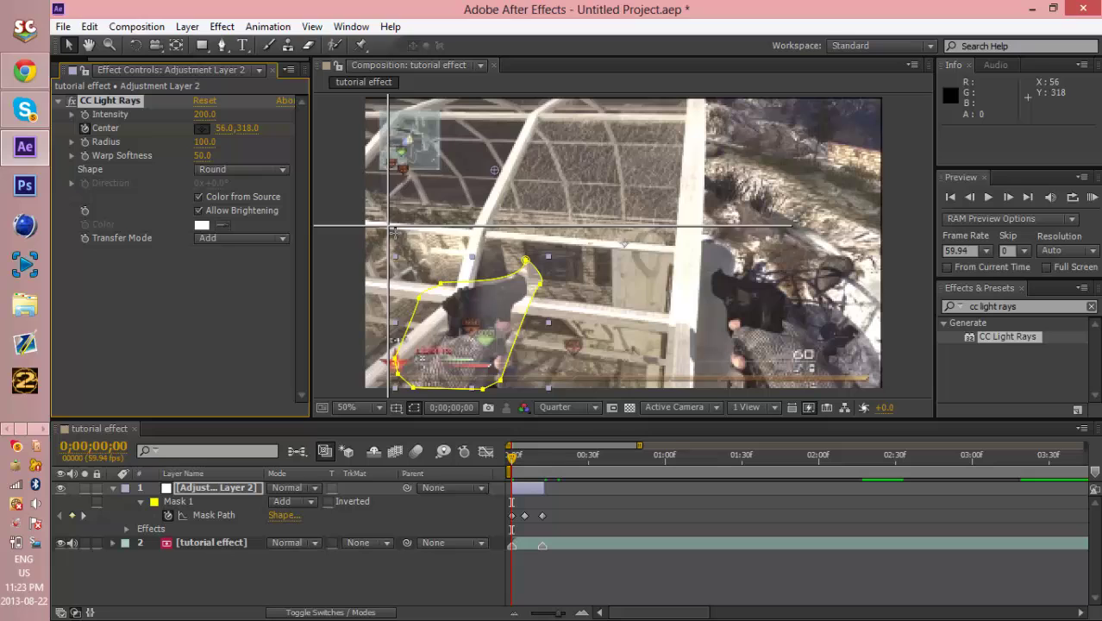
{"action": "left_click", "coordinate": [417, 264]}
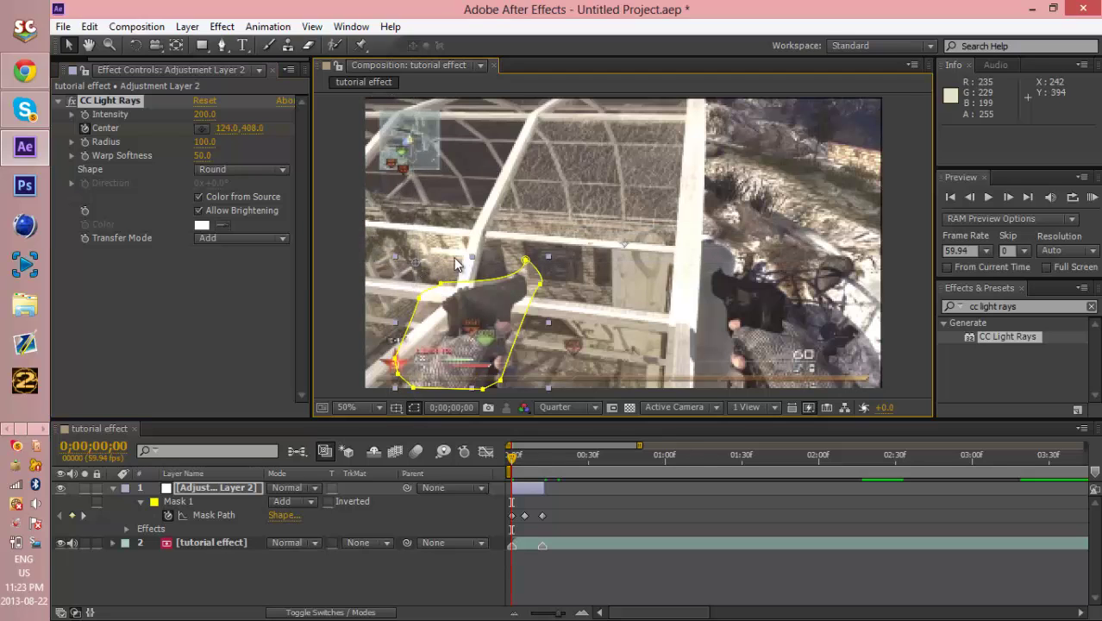
{"action": "left_click", "coordinate": [540, 455]}
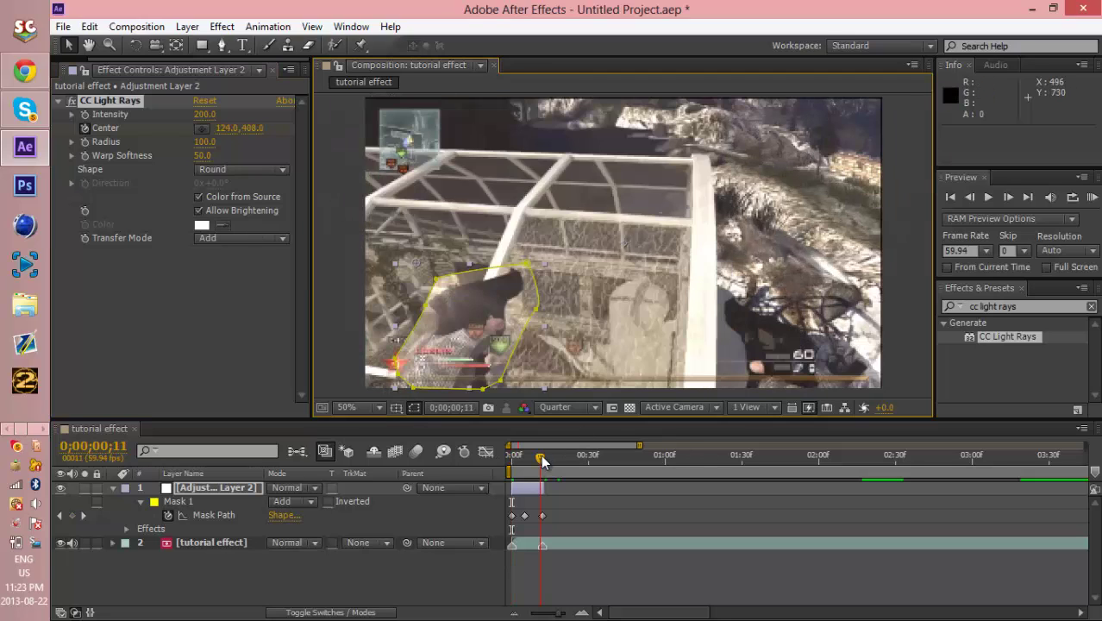
{"action": "left_click", "coordinate": [202, 130]}
{"action": "left_click", "coordinate": [577, 264]}
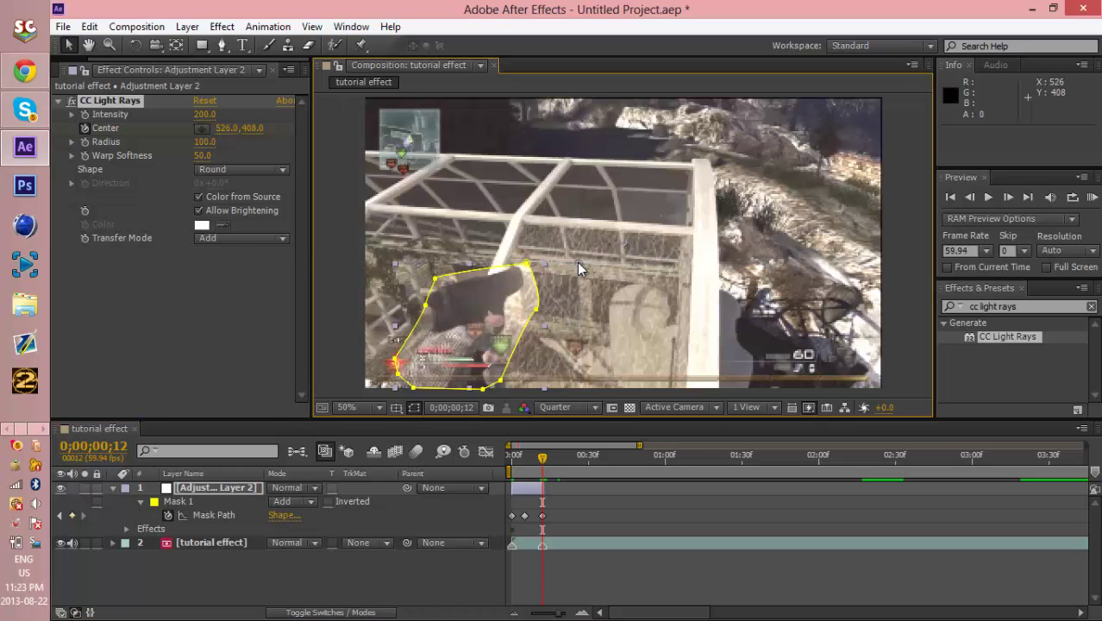
{"action": "mouse_move", "coordinate": [526, 455]}
{"action": "left_mouse_down"}
{"action": "mouse_move", "coordinate": [510, 456]}
{"action": "mouse_move", "coordinate": [539, 458]}
{"action": "mouse_move", "coordinate": [512, 455]}
{"action": "left_mouse_up"}
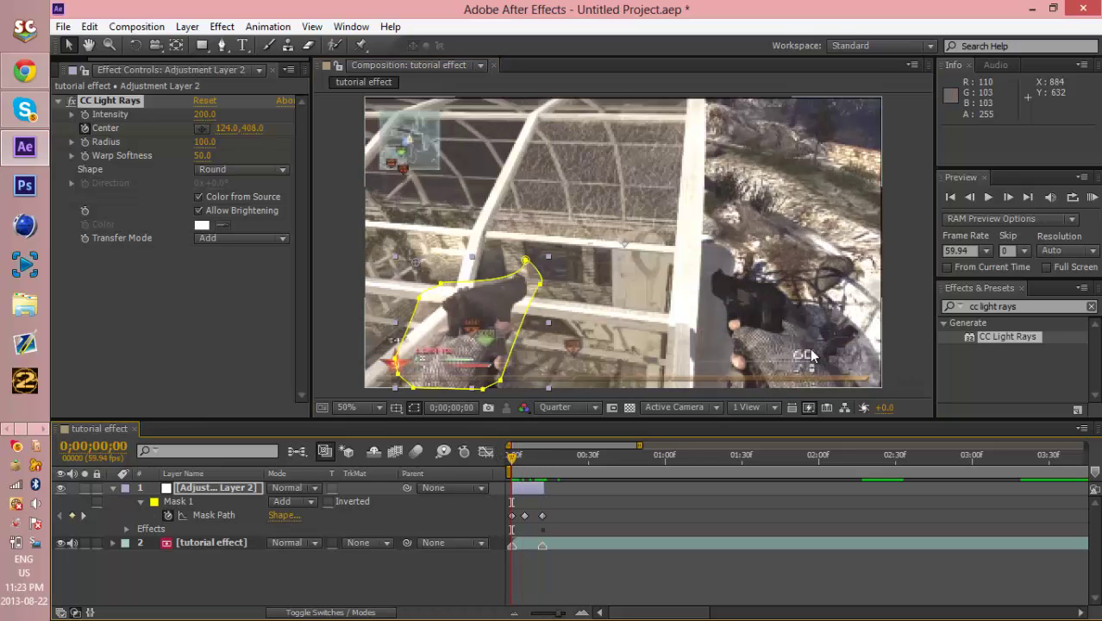
Step: Find 'burst 2.5' and apply CC Light Burst 2.5 to Adjustment Layer 2
{"action": "left_click", "coordinate": [1028, 308]}
{"action": "key", "text": "BackSpace"}
{"action": "key", "text": "BackSpace"}
{"action": "key", "text": "BackSpace"}
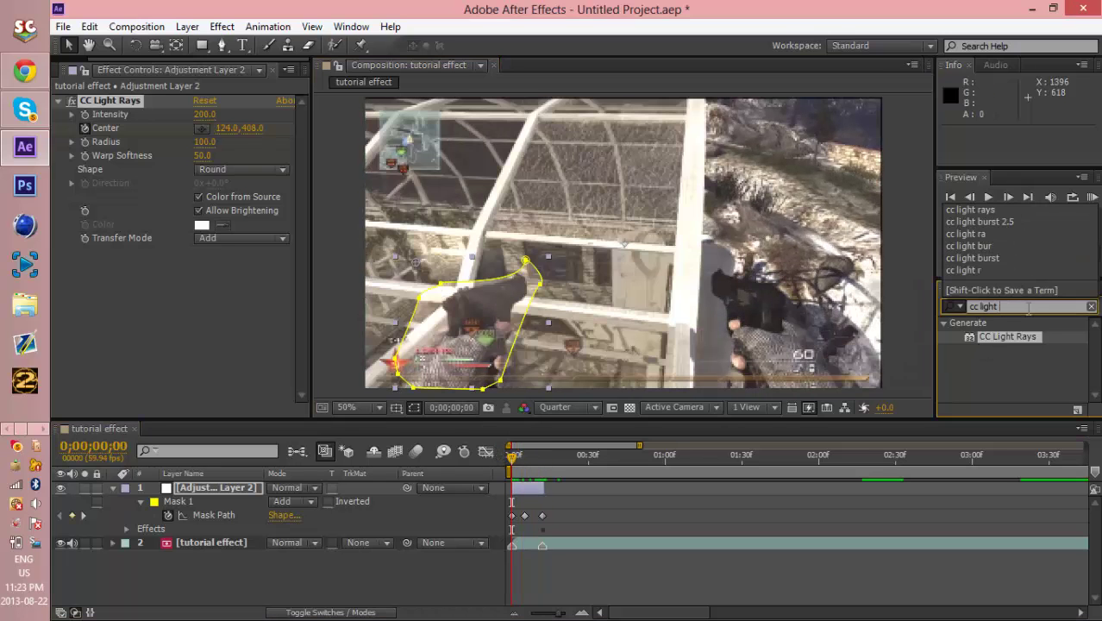
{"action": "type", "text": "burs"}
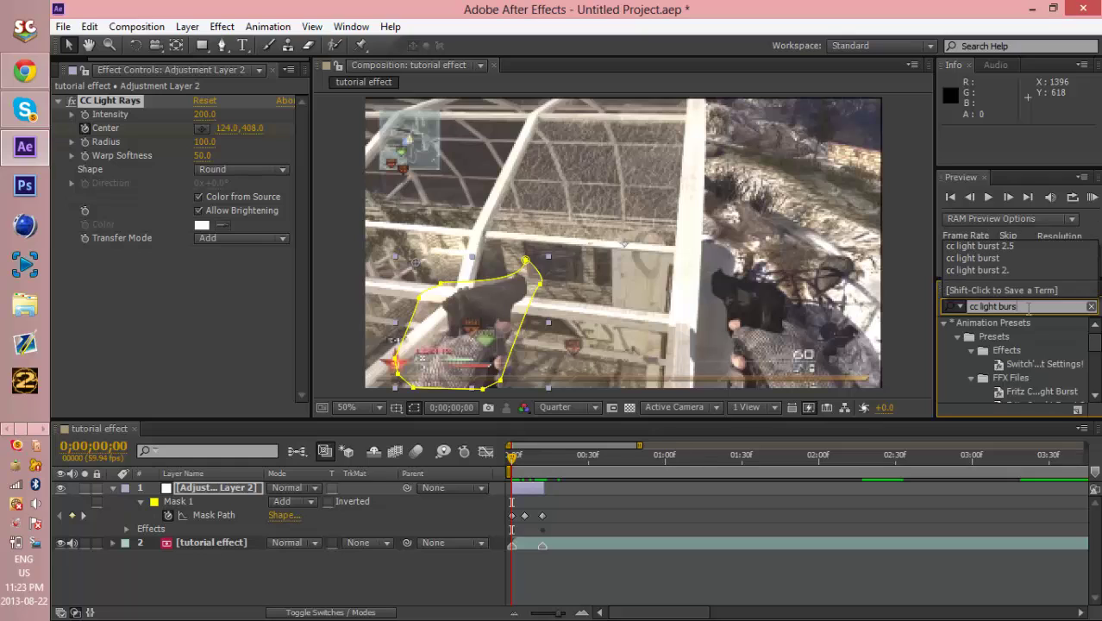
{"action": "type", "text": "t 2.5"}
{"action": "left_click", "coordinate": [1038, 337]}
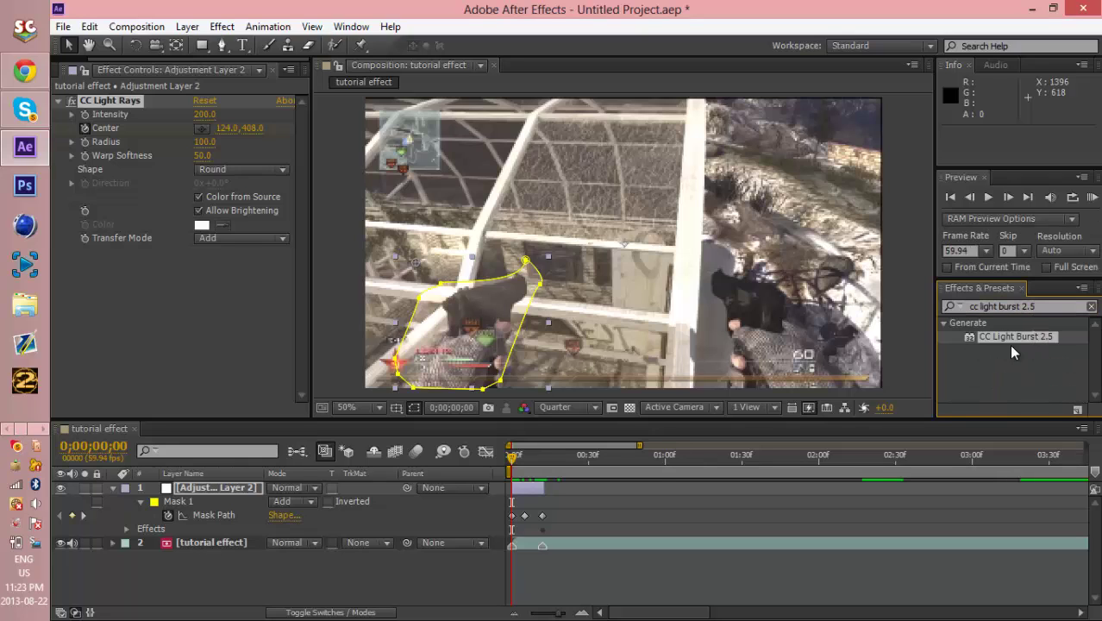
{"action": "left_click_drag", "start_coordinate": [1026, 341], "coordinate": [548, 494]}
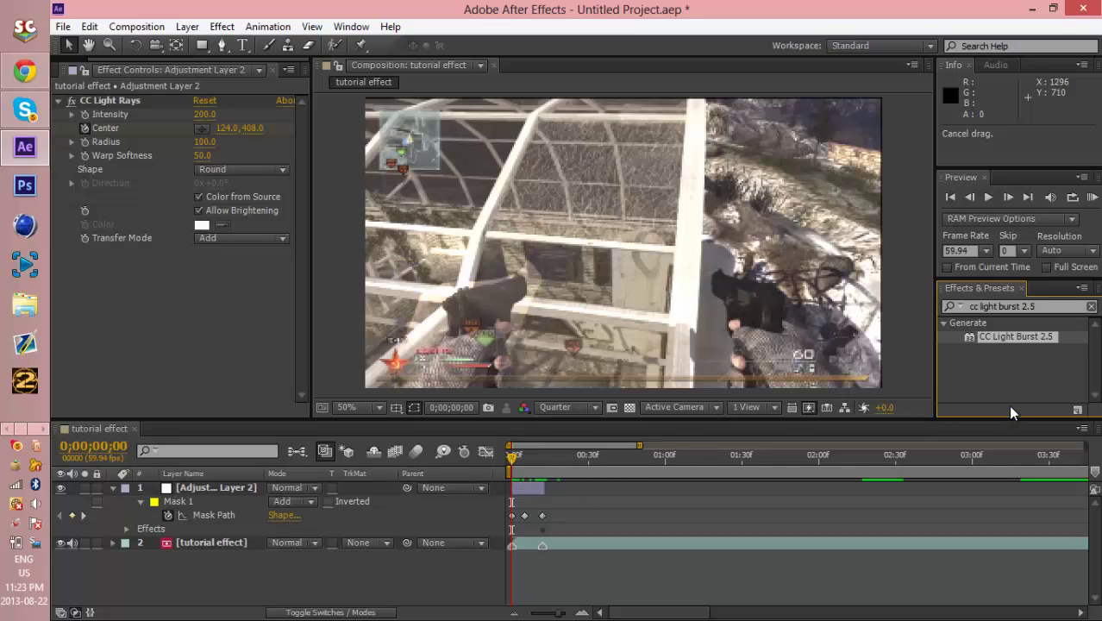
{"action": "left_click_drag", "start_coordinate": [1025, 338], "coordinate": [562, 489]}
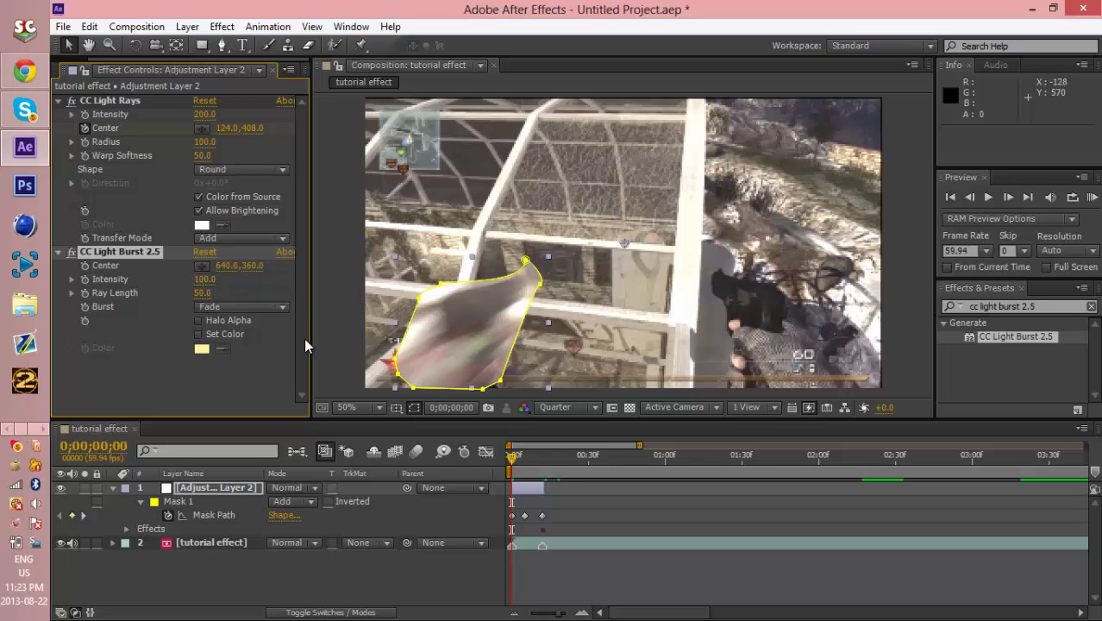
Step: Set Adjustment Layer 2's blending mode to Add, leaving the Modes columns showing
{"action": "left_click", "coordinate": [238, 490]}
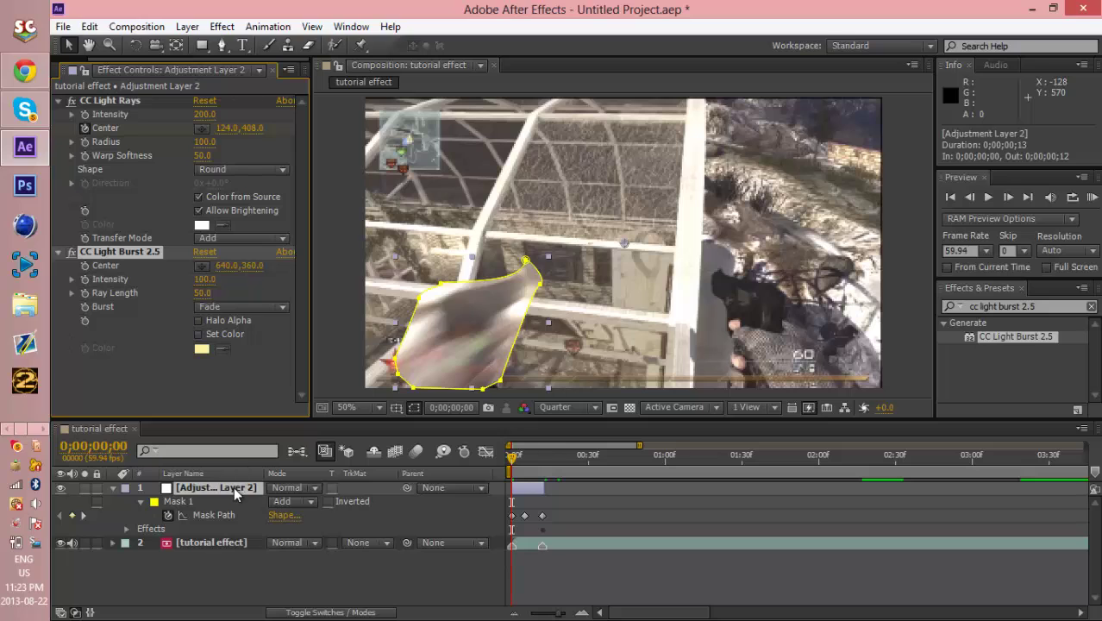
{"action": "left_click", "coordinate": [312, 489]}
{"action": "left_click", "coordinate": [385, 277]}
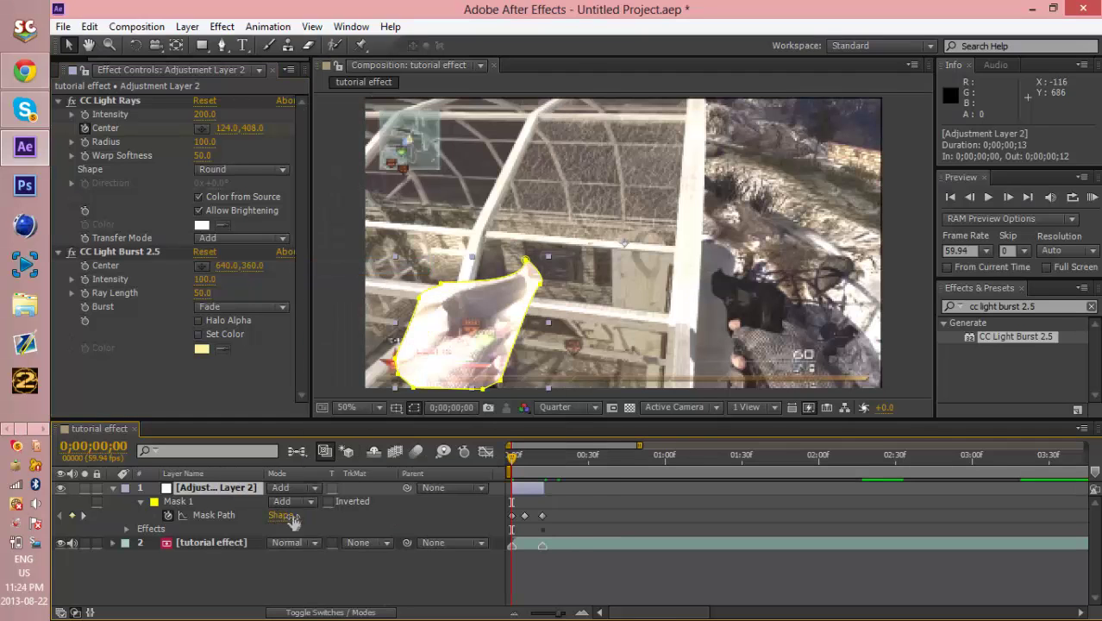
{"action": "left_click", "coordinate": [343, 613]}
{"action": "left_click", "coordinate": [342, 613]}
{"action": "left_click", "coordinate": [342, 612]}
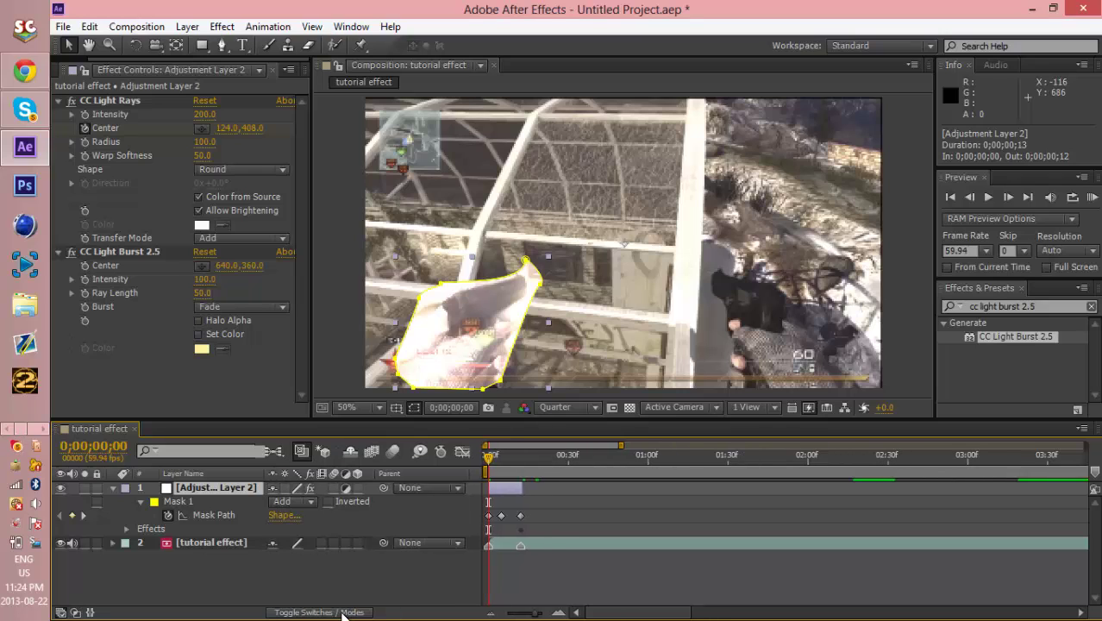
{"action": "left_click", "coordinate": [342, 614]}
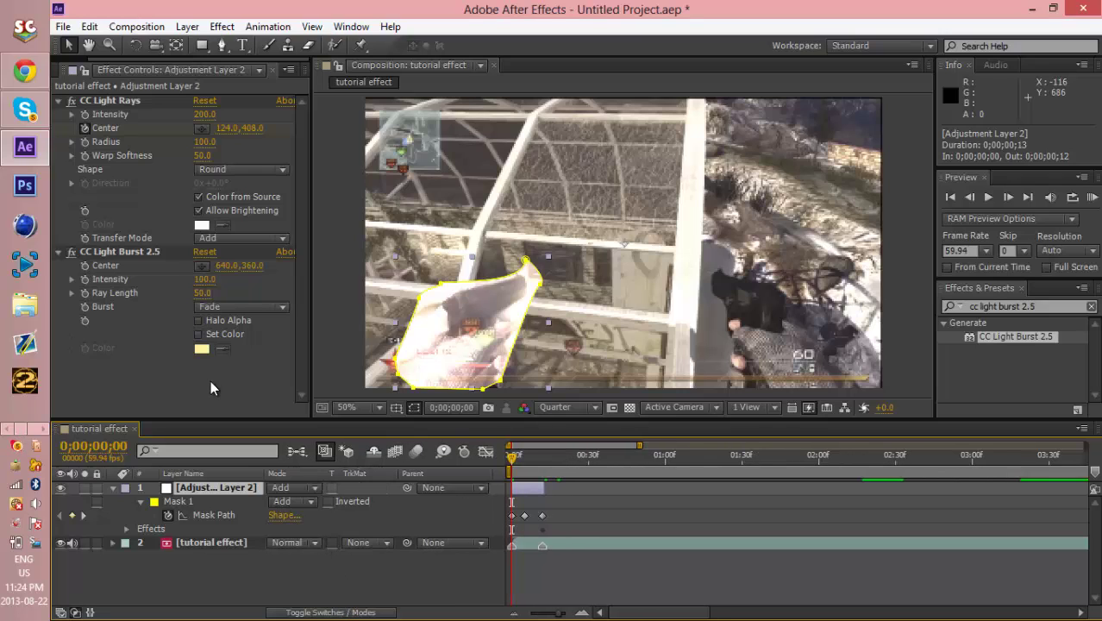
Step: Apply Tritone to the adjustment layer and set its Midtones to purple 7426E9
{"action": "left_click", "coordinate": [1049, 299]}
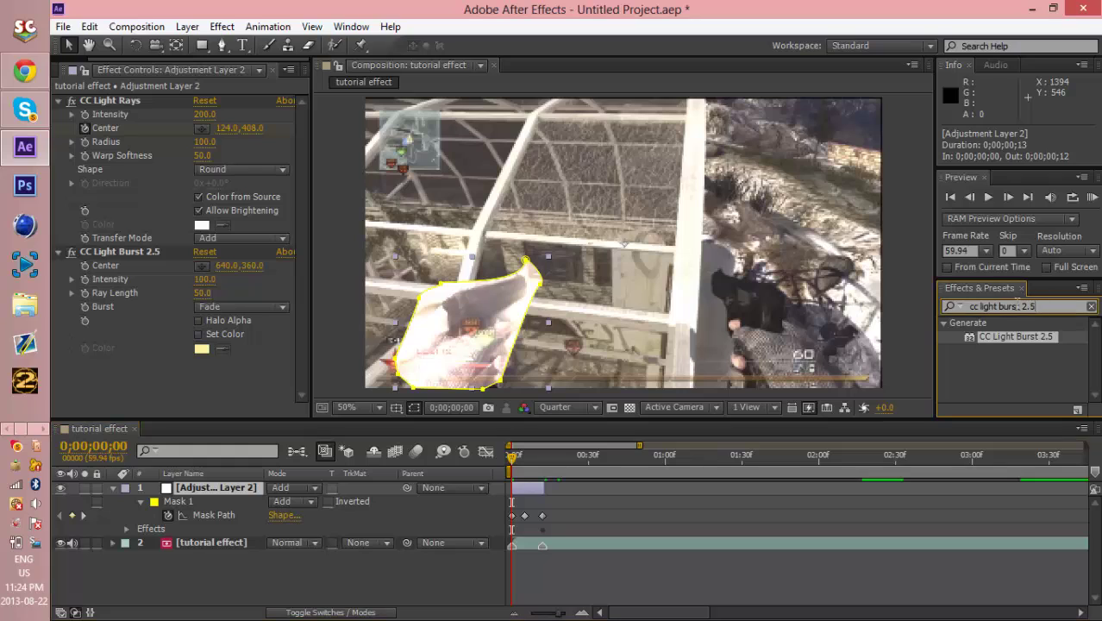
{"action": "type", "text": "tritone"}
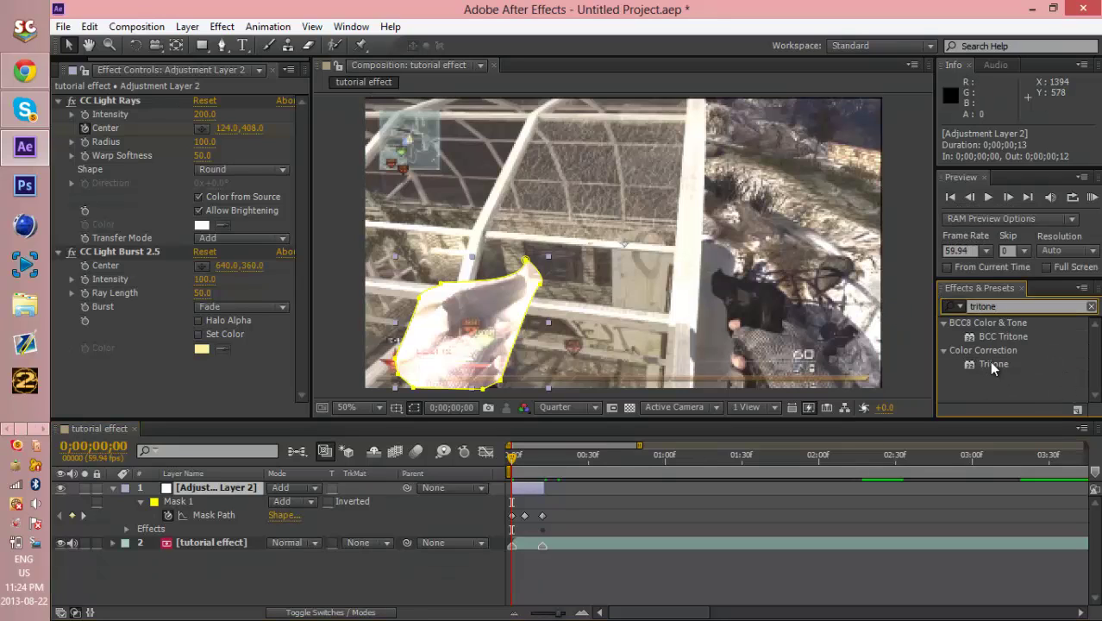
{"action": "left_click_drag", "start_coordinate": [993, 364], "coordinate": [530, 492]}
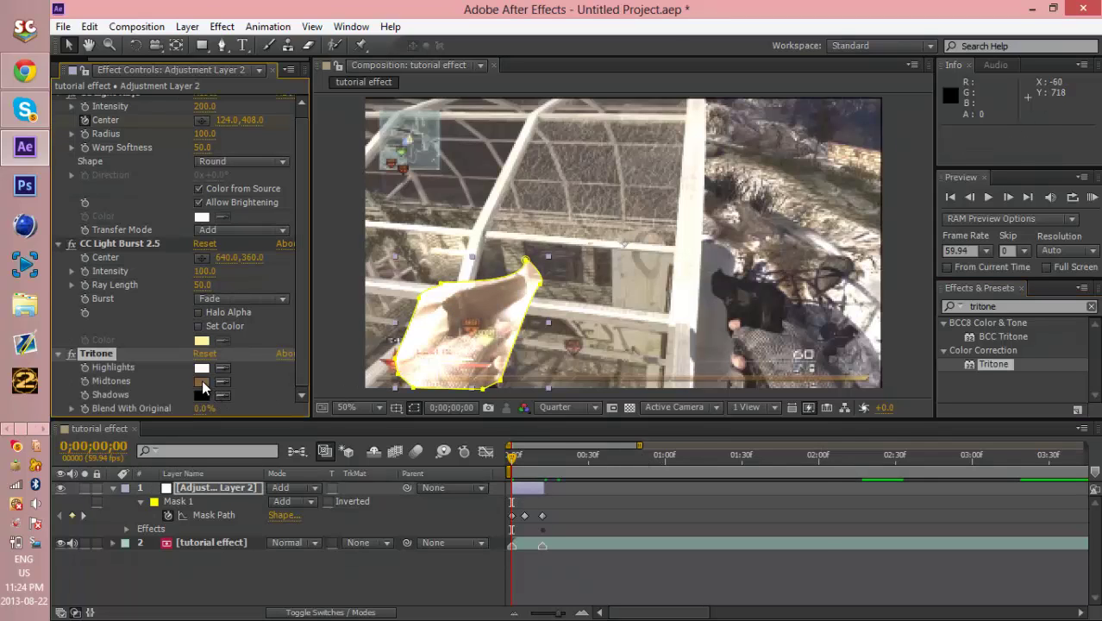
{"action": "left_click", "coordinate": [202, 380]}
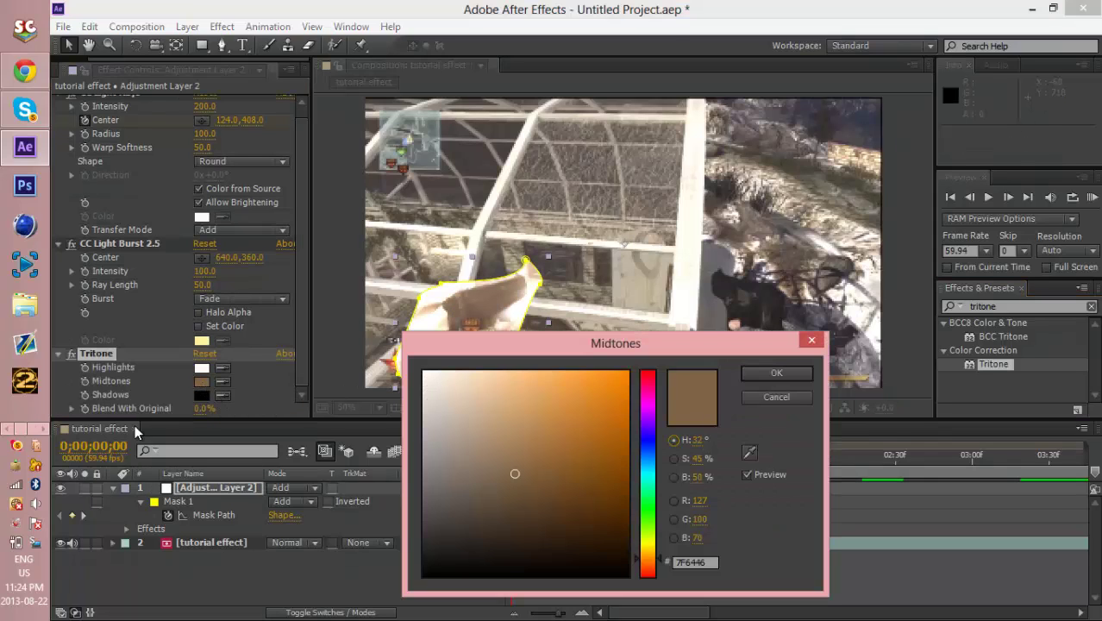
{"action": "left_click", "coordinate": [648, 427]}
{"action": "left_click", "coordinate": [594, 388]}
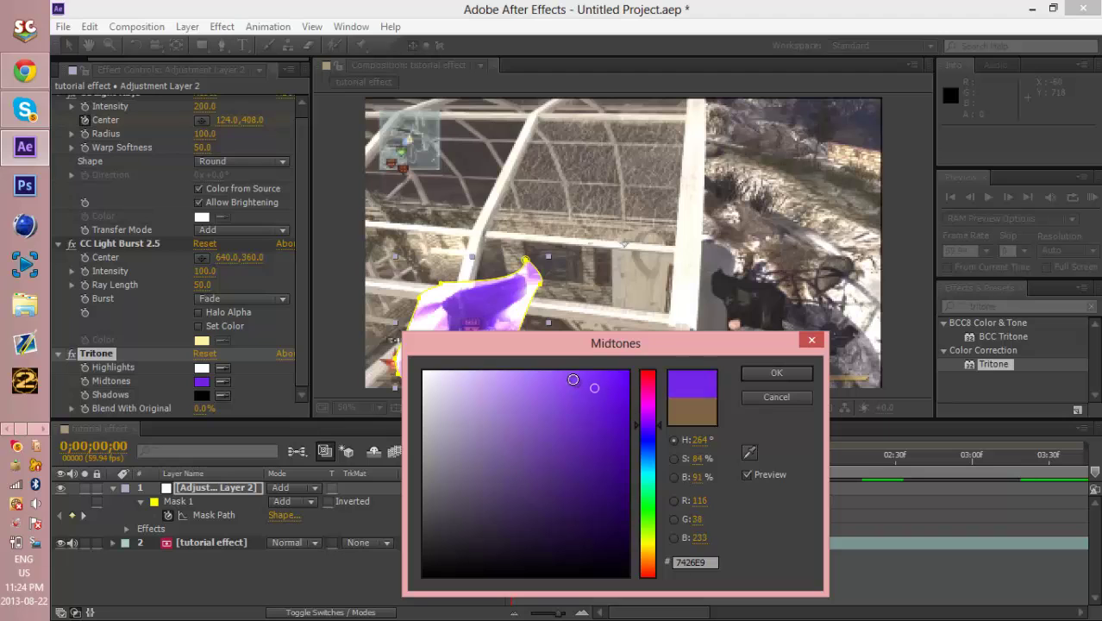
{"action": "left_click", "coordinate": [571, 383]}
{"action": "left_click", "coordinate": [777, 373]}
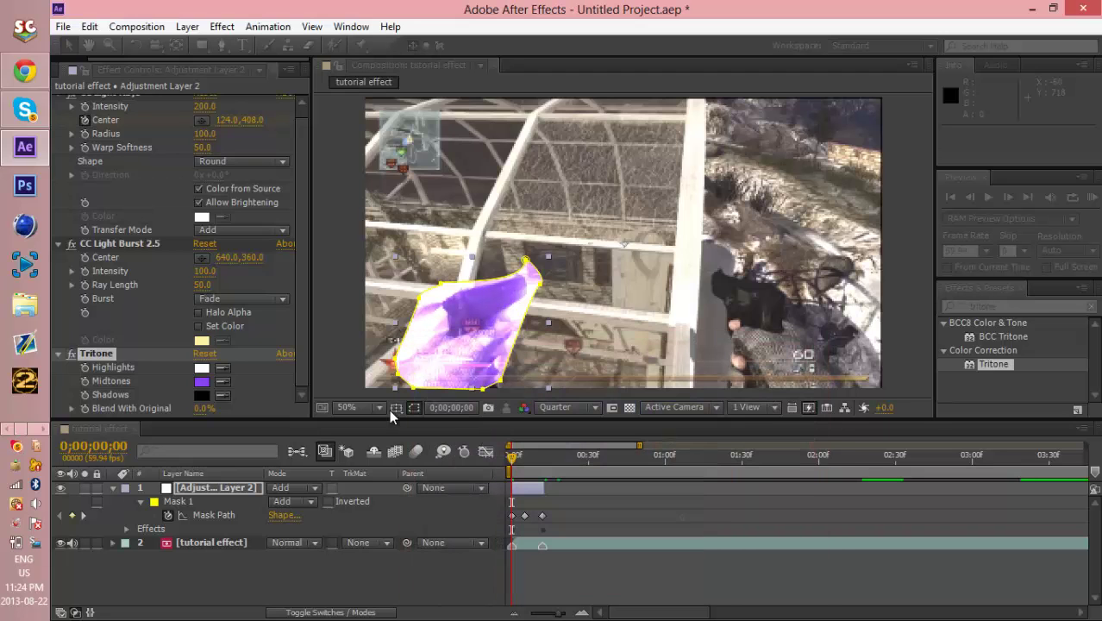
Step: Set Tritone Highlights to green and Shadows to red FE0000
{"action": "left_click", "coordinate": [202, 368]}
{"action": "left_click", "coordinate": [648, 529]}
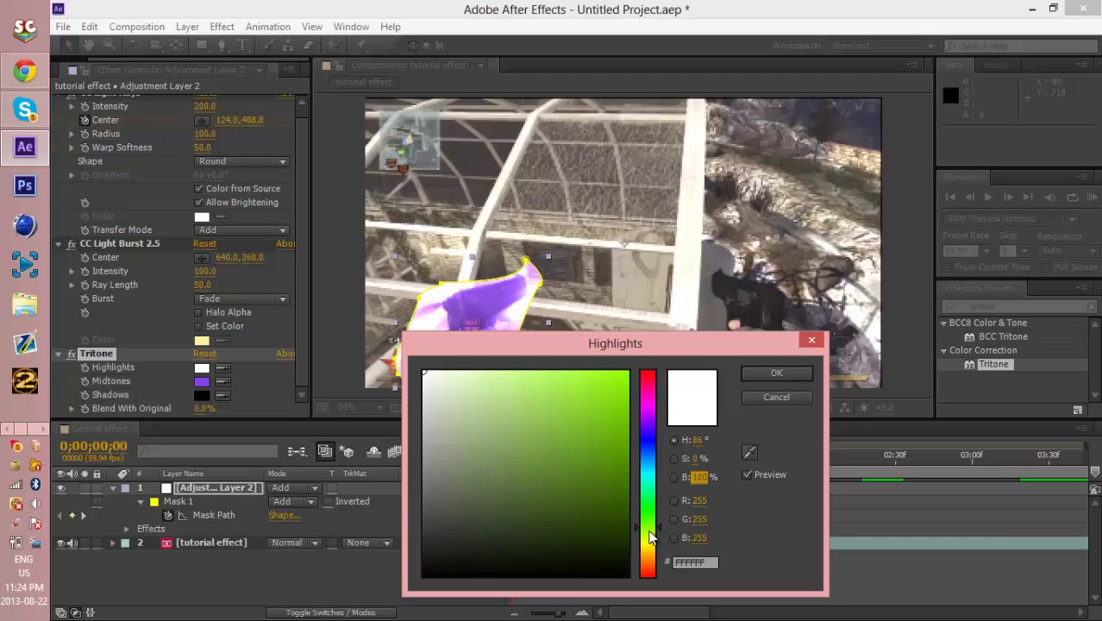
{"action": "left_click", "coordinate": [619, 442]}
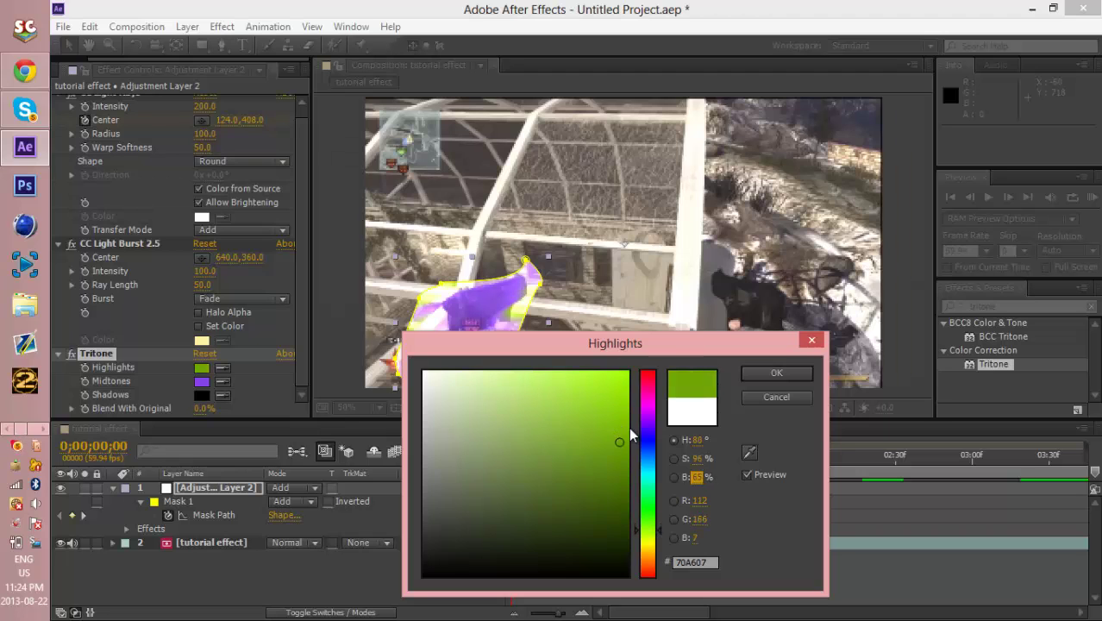
{"action": "left_click", "coordinate": [744, 371]}
{"action": "left_click", "coordinate": [204, 393]}
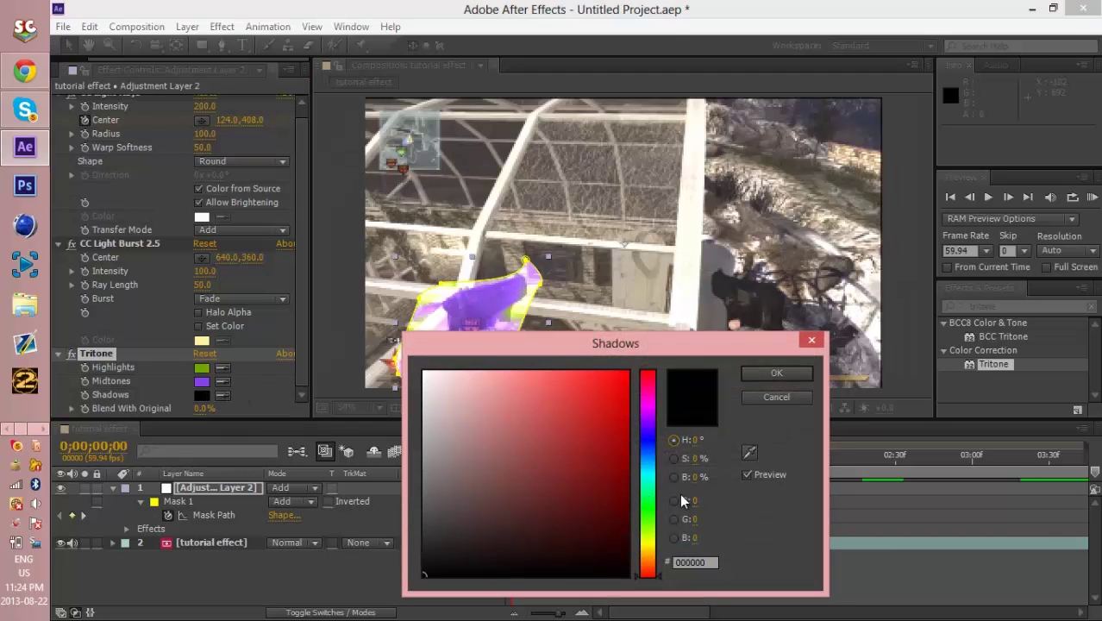
{"action": "left_click", "coordinate": [632, 370]}
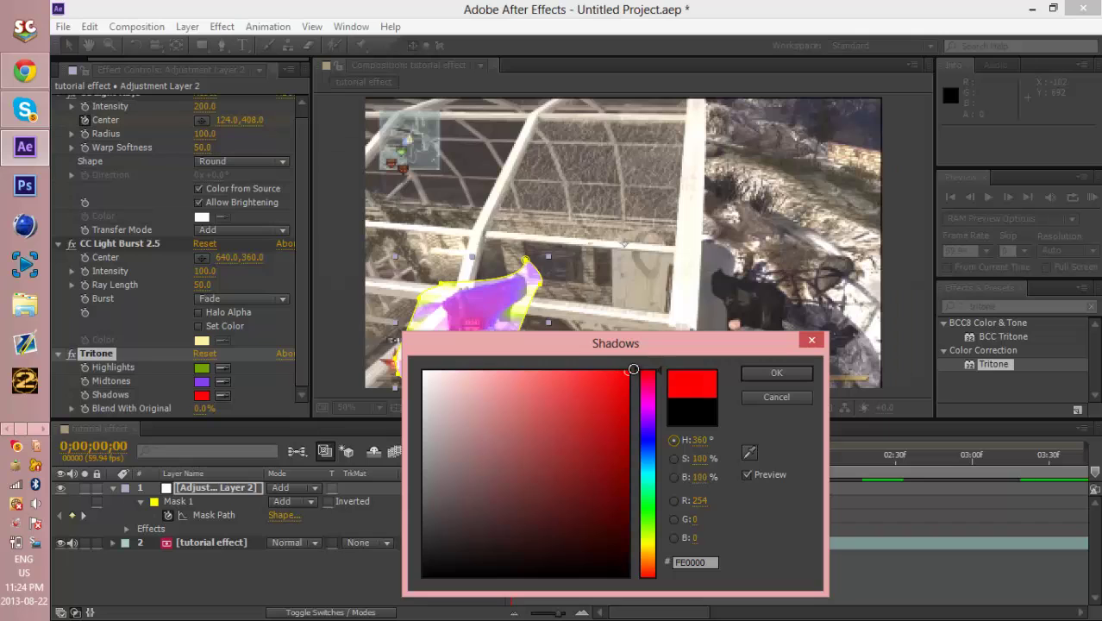
{"action": "left_click", "coordinate": [776, 372]}
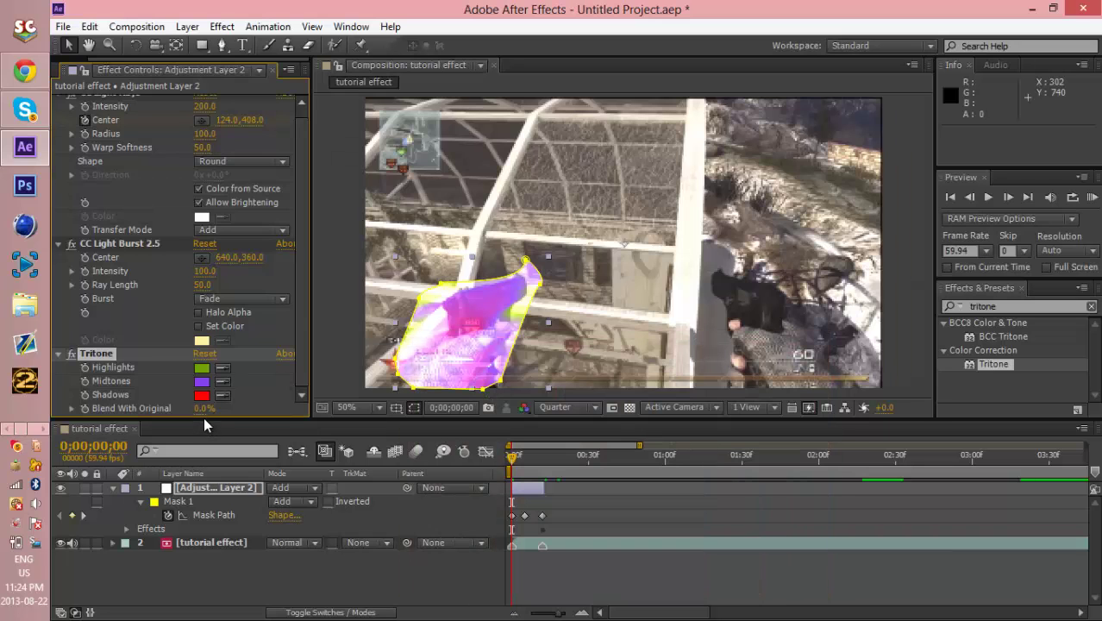
Step: Give Mask 1 a 150-pixel Mask Feather and scrub forward to preview the glow
{"action": "left_click", "coordinate": [240, 491]}
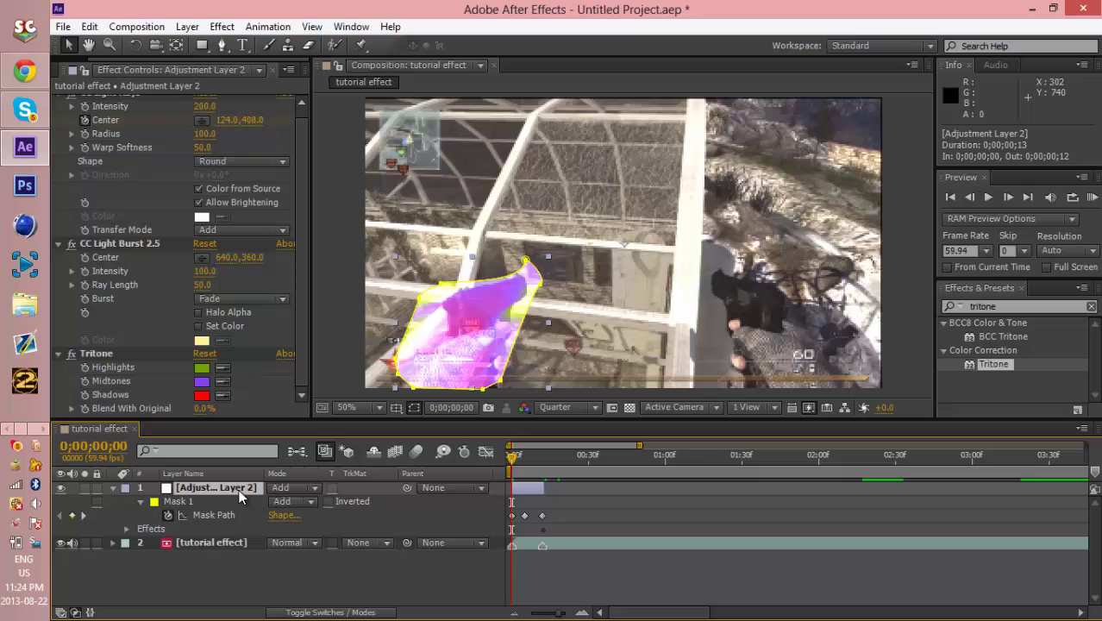
{"action": "key", "text": "f"}
{"action": "left_click", "coordinate": [291, 517]}
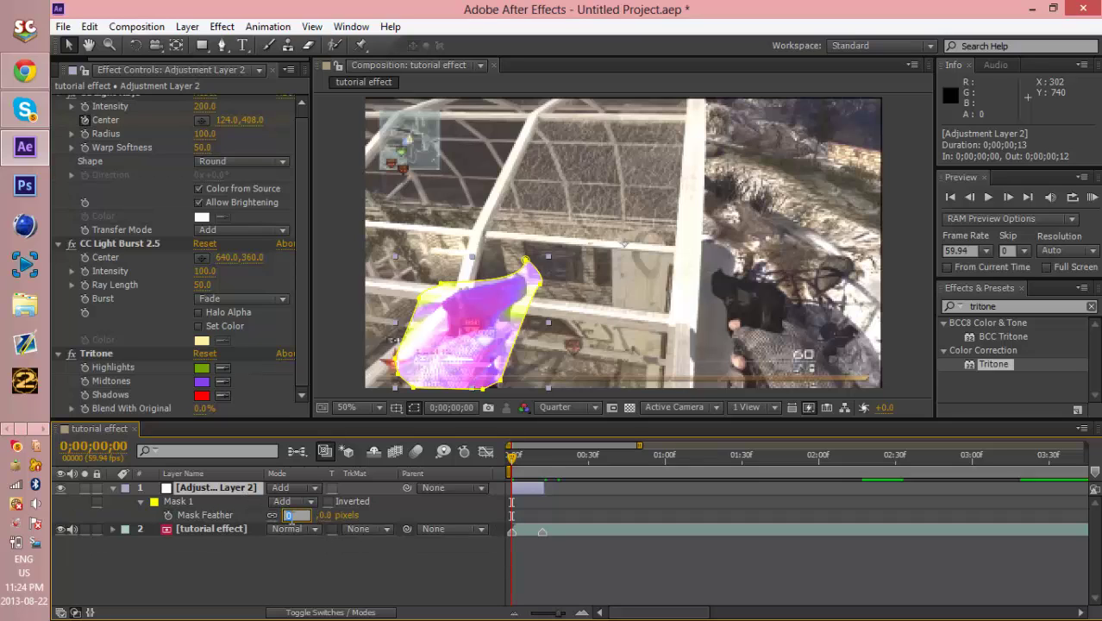
{"action": "type", "text": "150"}
{"action": "left_click", "coordinate": [304, 547]}
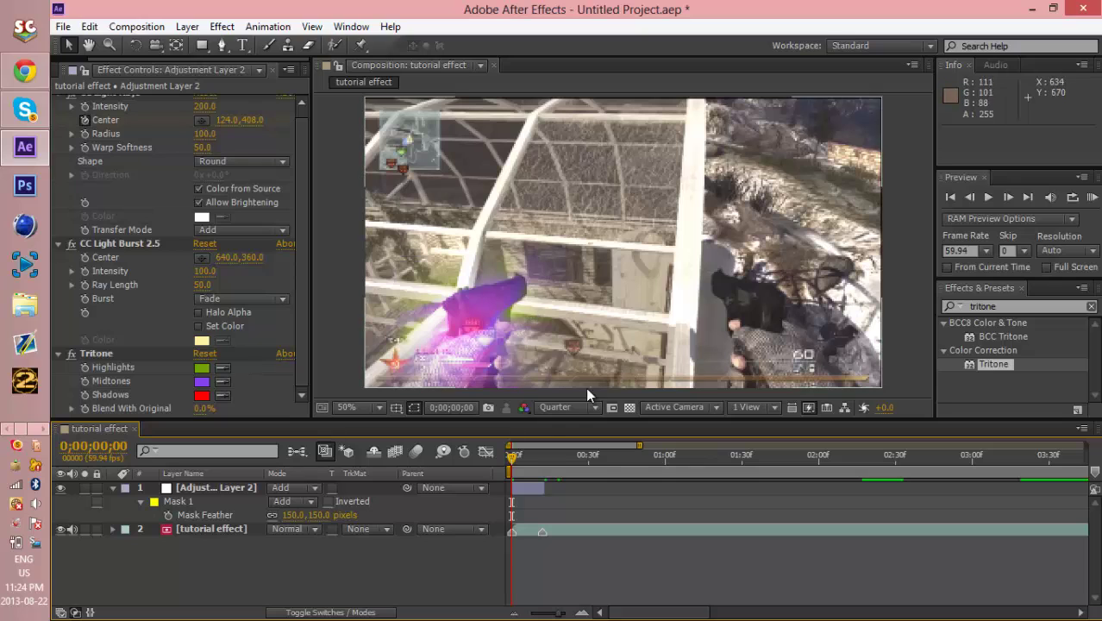
{"action": "mouse_move", "coordinate": [513, 463]}
{"action": "left_mouse_down"}
{"action": "mouse_move", "coordinate": [531, 466]}
{"action": "mouse_move", "coordinate": [512, 466]}
{"action": "left_mouse_up"}
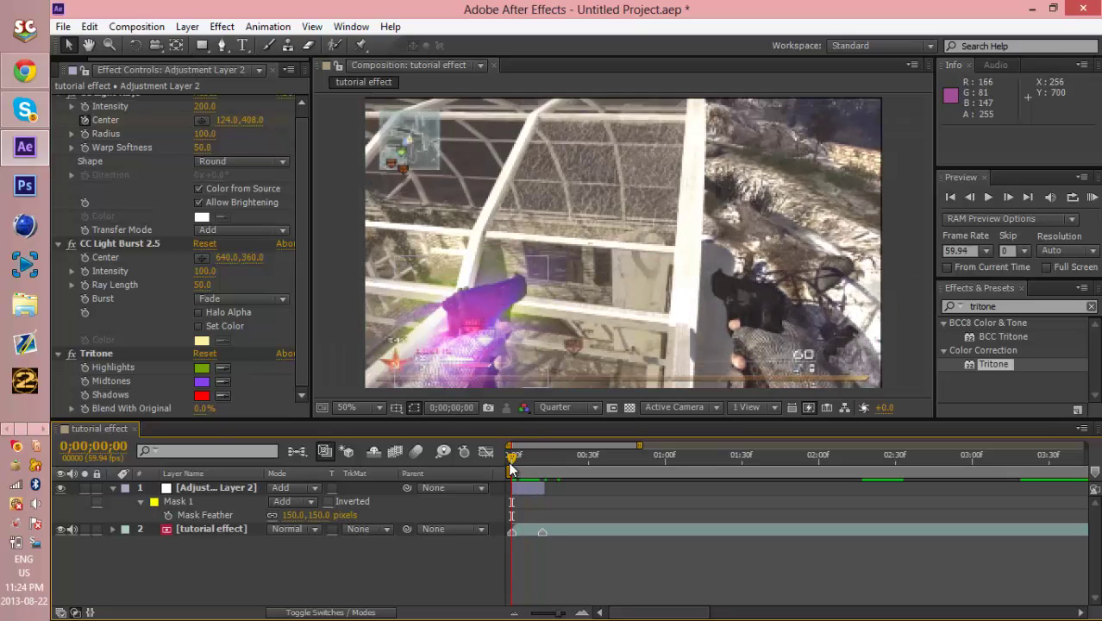
{"action": "mouse_move", "coordinate": [514, 458]}
{"action": "left_mouse_down"}
{"action": "mouse_move", "coordinate": [542, 458]}
{"action": "mouse_move", "coordinate": [509, 464]}
{"action": "left_mouse_up"}
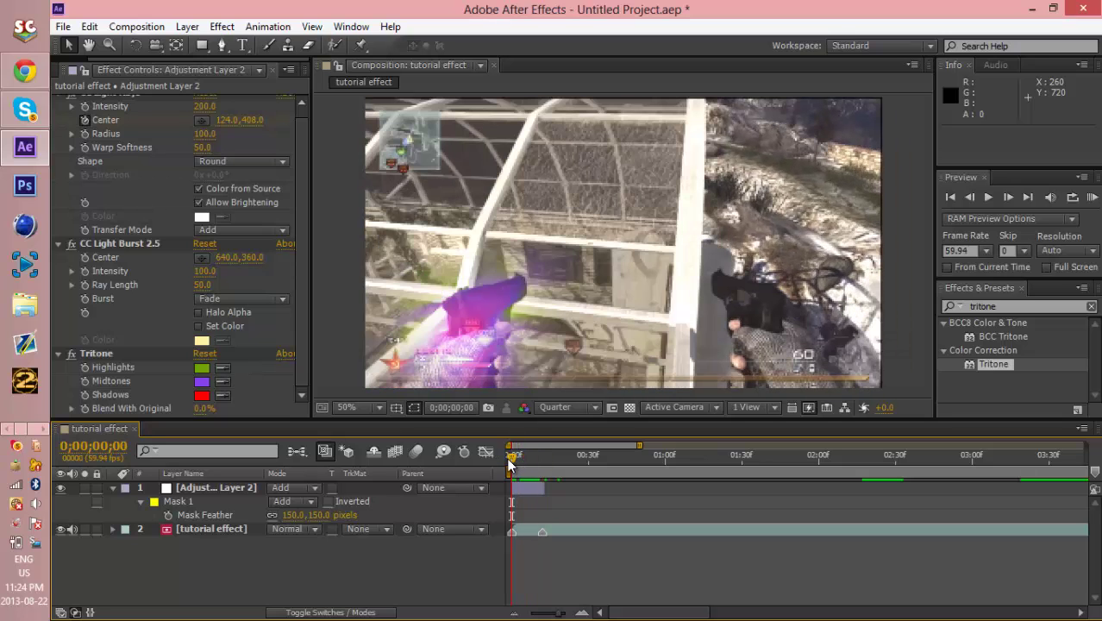